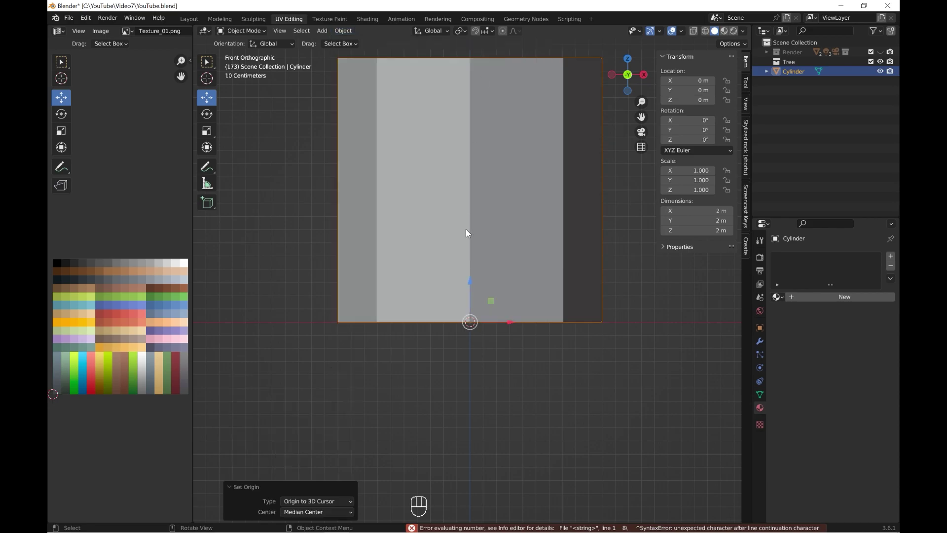
Reset the cylinder's Z rotation and apply its rotation and scale
left_click(701, 139)
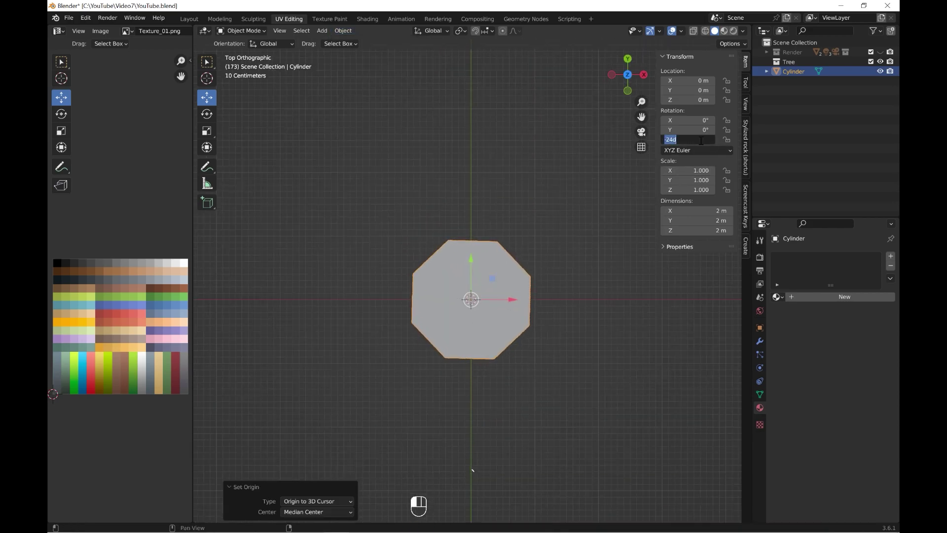
key("ctrl+a")
left_click(458, 369)
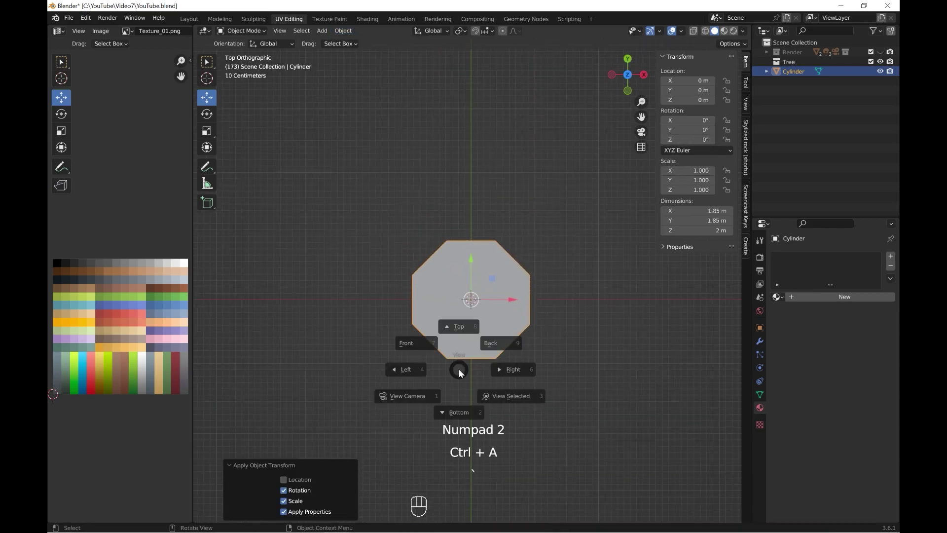
In front view, shrink the cylinder to a small stub about 0.3 m wide
key("KP_1")
key("KP_Decimal")
key("s")
Select the cylinder's top ring, raise it far upward and begin narrowing it into a spike
key("s")
left_click(241, 31)
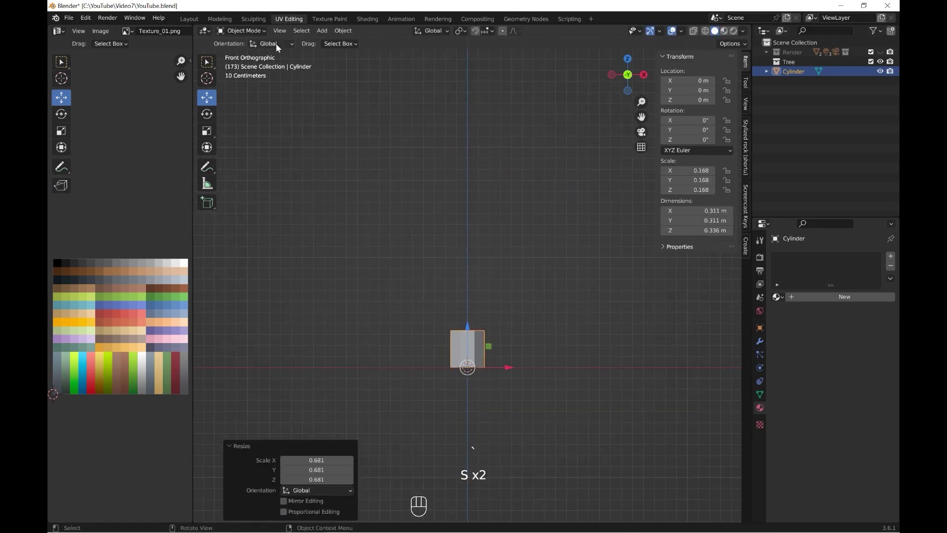
left_click(246, 54)
left_click_drag(370, 272, 577, 343)
left_click_drag(468, 291, 467, 37)
key("s")
key("s")
Taper the top ring, then add an edge loop near the bottom and widen it into a base
left_click(520, 127)
key("s")
key("s")
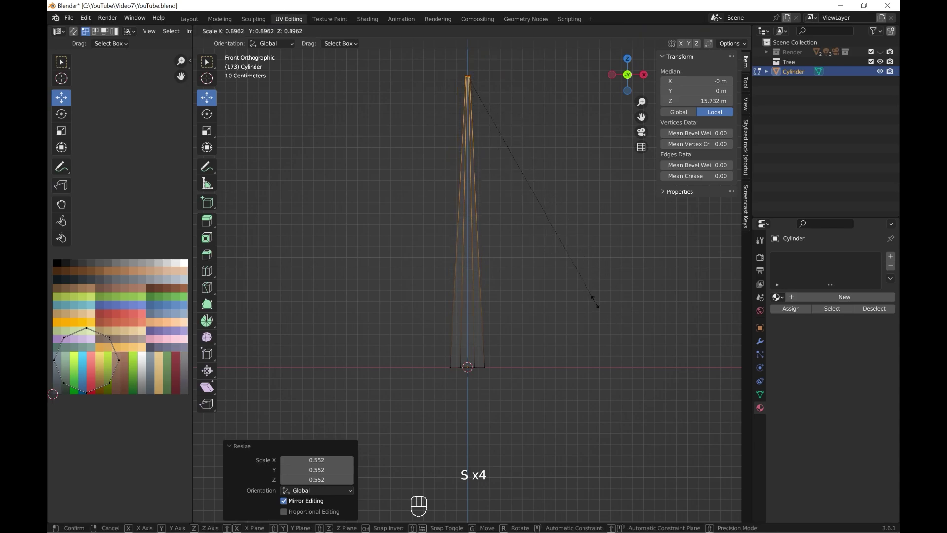
left_click(554, 360)
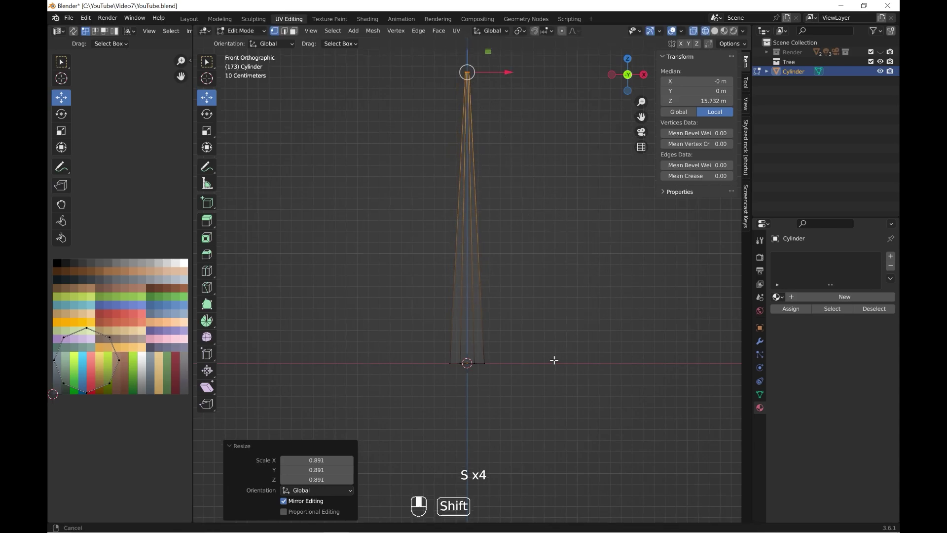
key("ctrl+r")
left_click(487, 232)
left_click(490, 365)
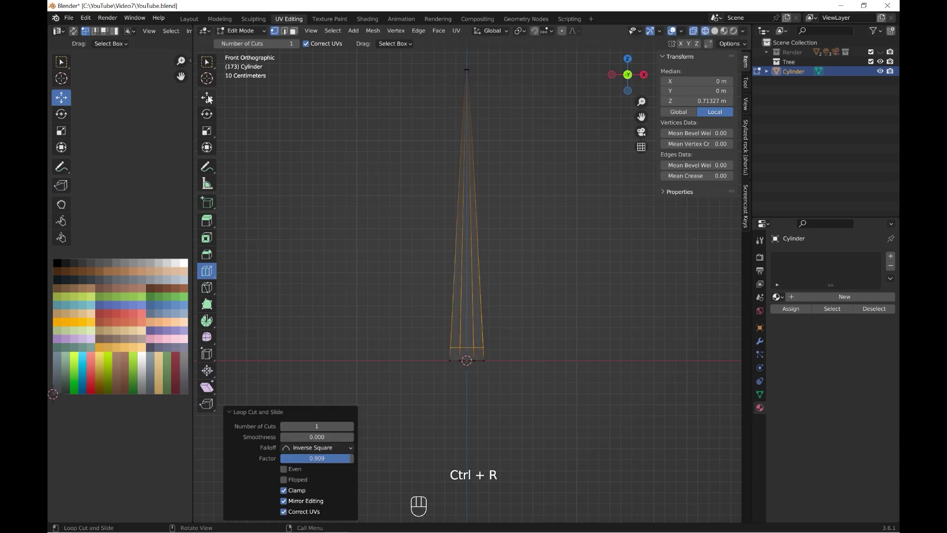
key("s")
left_click(572, 401)
Cut 3 edge loops across the upper trunk and shift one loop slightly sideways
left_click(207, 270)
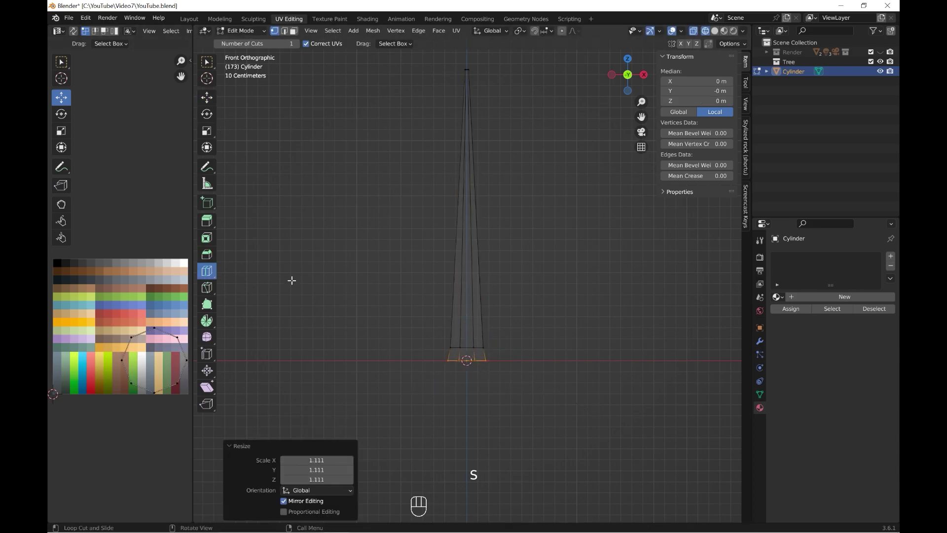
left_click(443, 218)
left_click(351, 426)
left_click(351, 426)
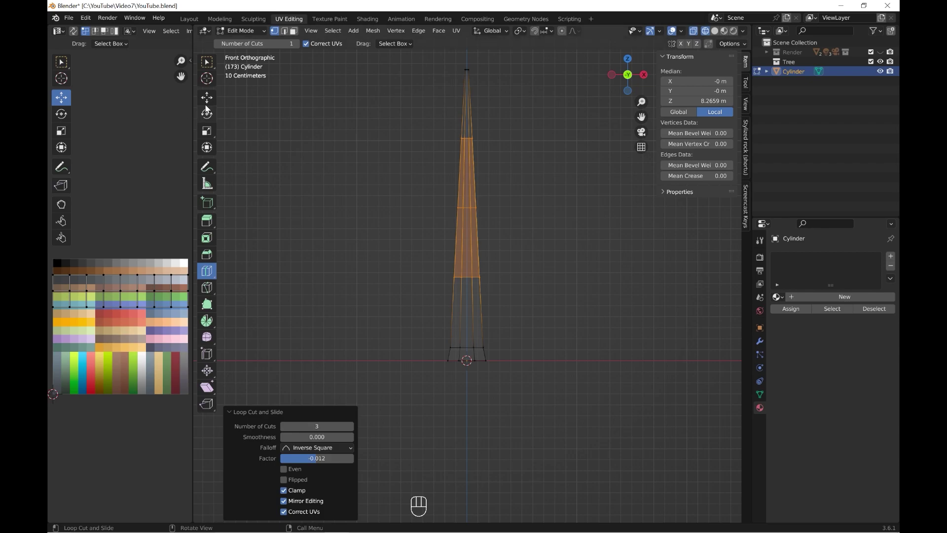
left_click(402, 258)
left_click(477, 277, "alt")
left_click_drag(504, 277, 497, 277)
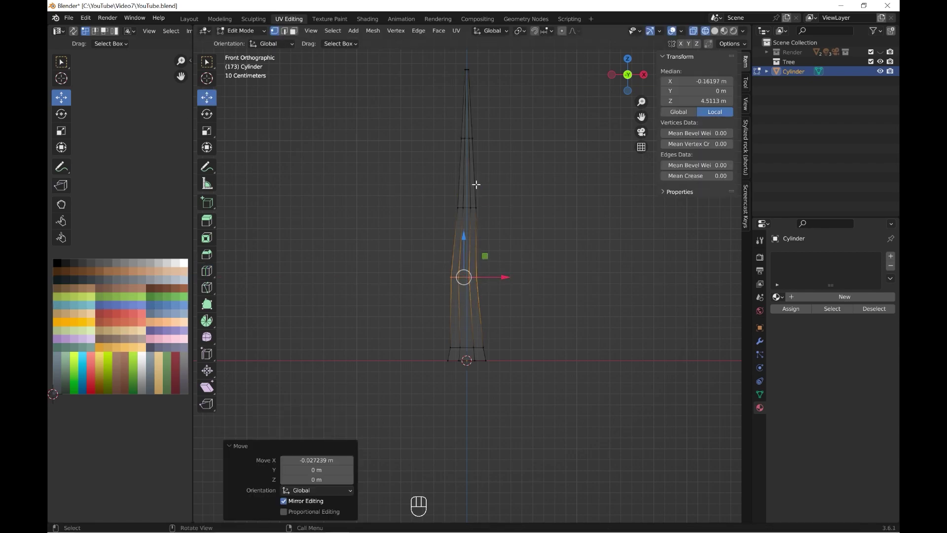
From the right side, move and tilt the trunk's loops to give it a slight bend
left_click(551, 230)
left_click_drag(455, 152, 456, 153)
key("g")
left_click(488, 248)
left_click(464, 188)
key("g")
left_click(468, 197)
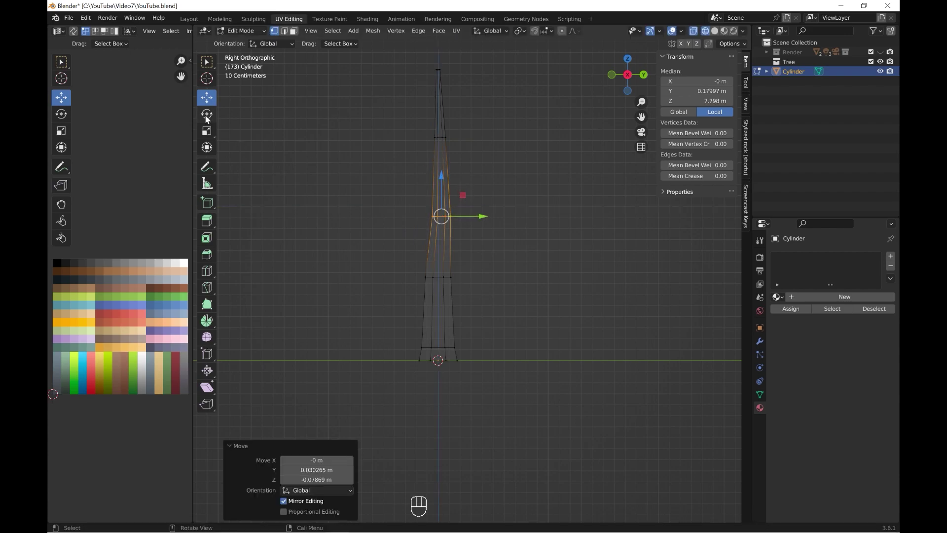
key("r")
key("ctrl+z")
left_click_drag(442, 179, 466, 186)
middle_click_drag(476, 290, 545, 294)
Return to front view in Object Mode, deselect the trunk and bring up the Add menu
key("grave")
left_click(516, 250)
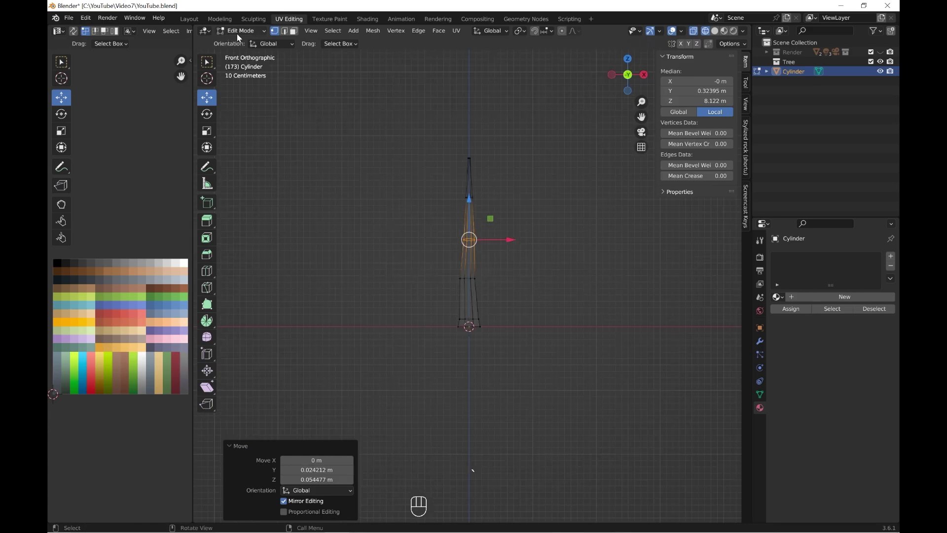
key("Tab")
left_click(529, 326)
key("shift+a")
Add a cylinder up the trunk and merge its top ring at center into a lowered apex
mouse_move(513, 338)
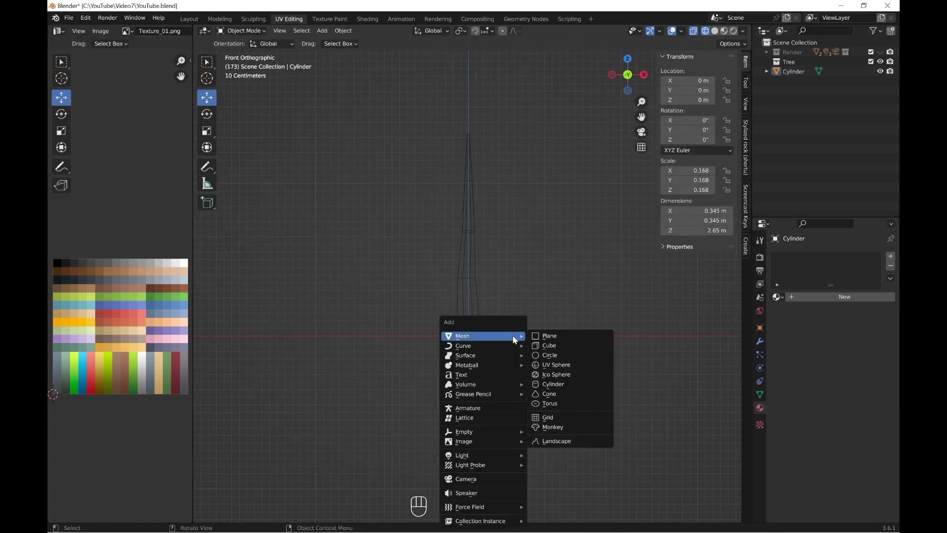
left_click(555, 384)
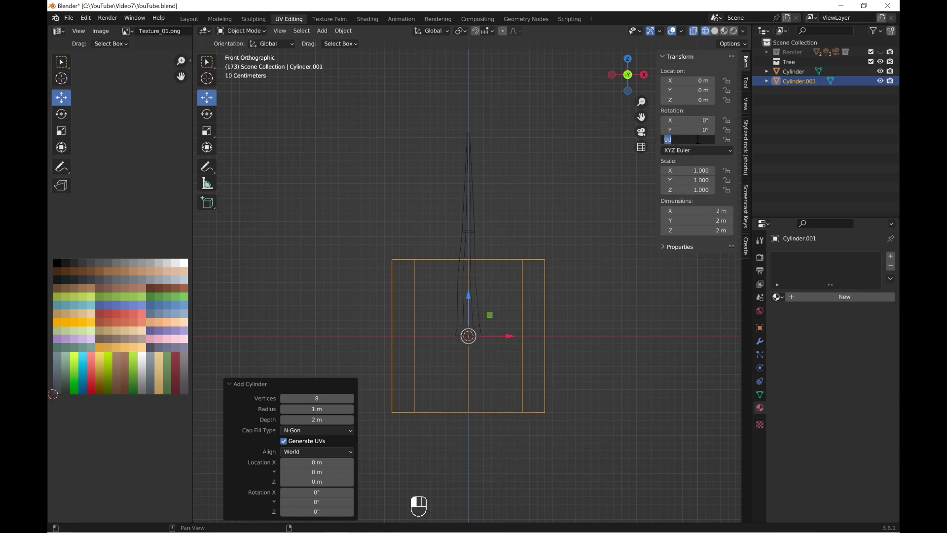
left_click_drag(474, 295, 474, 238)
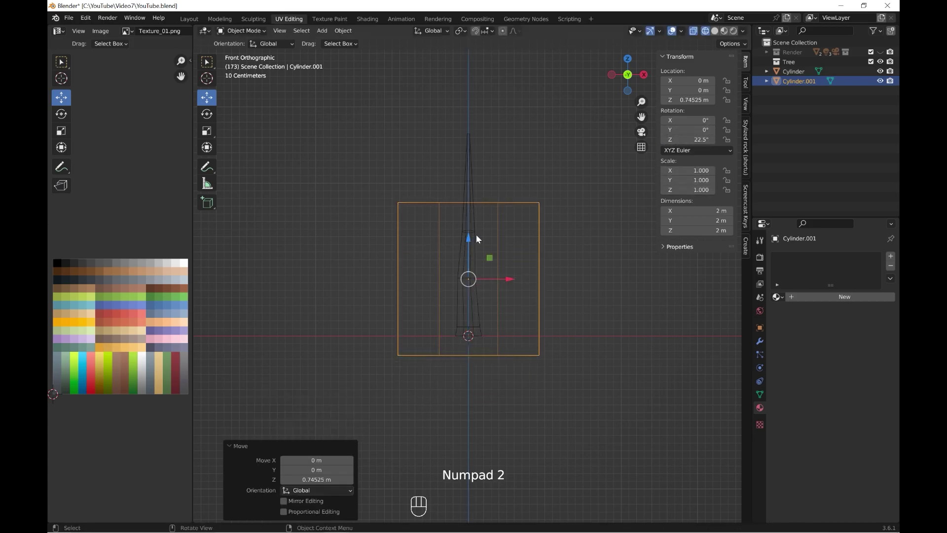
left_click(241, 30)
left_click(239, 49)
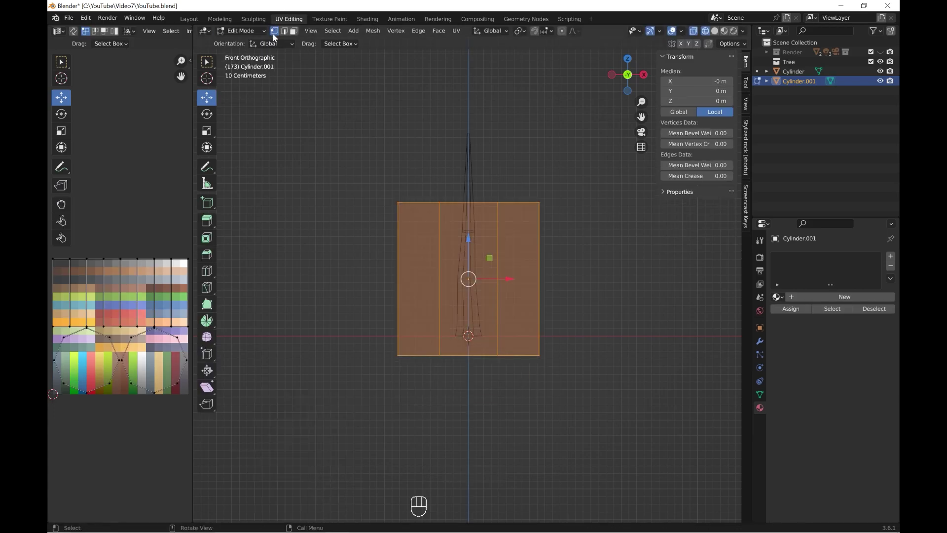
left_click_drag(360, 168, 618, 250)
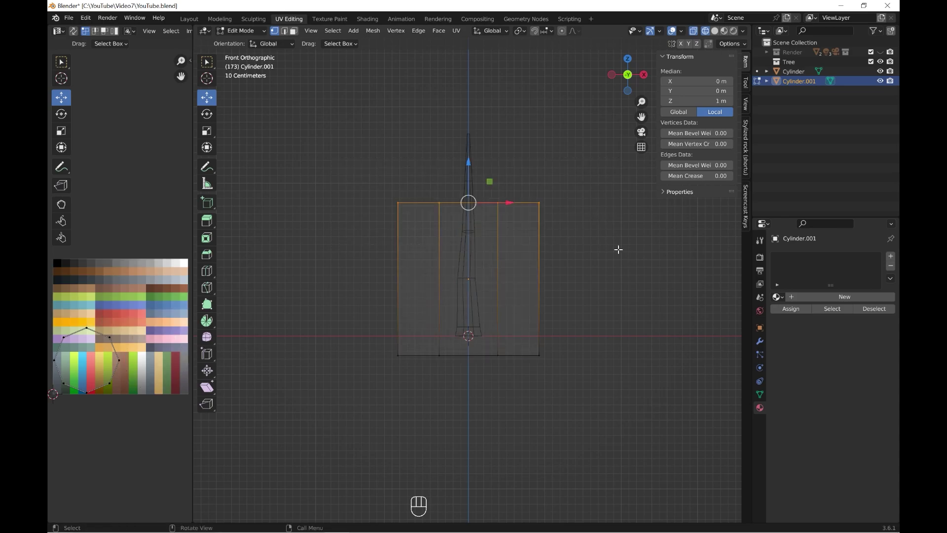
key("m")
left_click(605, 251)
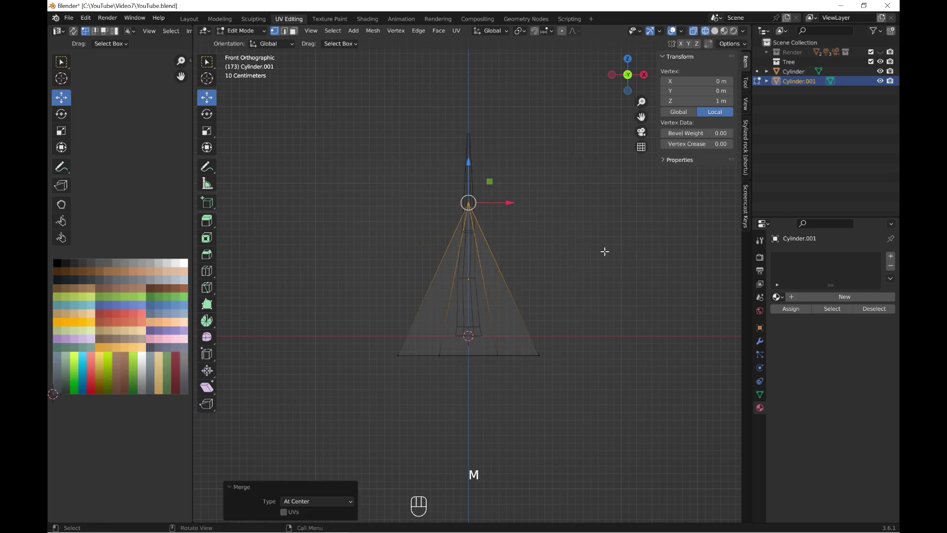
left_click_drag(468, 162, 468, 206)
In Object Mode, scale the new cone down to about 1.25 m wide
left_click(240, 31)
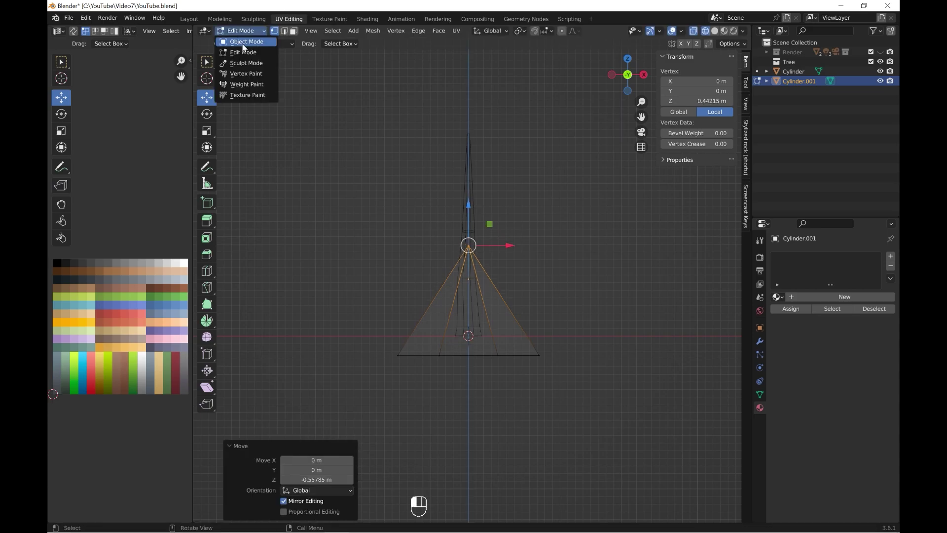
left_click(242, 37)
middle_click_drag(471, 238, 464, 228, "shift")
key("s")
left_click(463, 226)
key("s")
left_click(551, 266)
Delete the cone's bottom face so the tier is open underneath
left_click(714, 31)
mouse_move(548, 162)
middle_mouse_down()
mouse_move(528, 197)
mouse_move(476, 190)
middle_mouse_up()
key("Tab")
left_click(439, 224)
key("x")
left_click(424, 251)
Go back to Object Mode and the front view
middle_click_drag(424, 251, 502, 339)
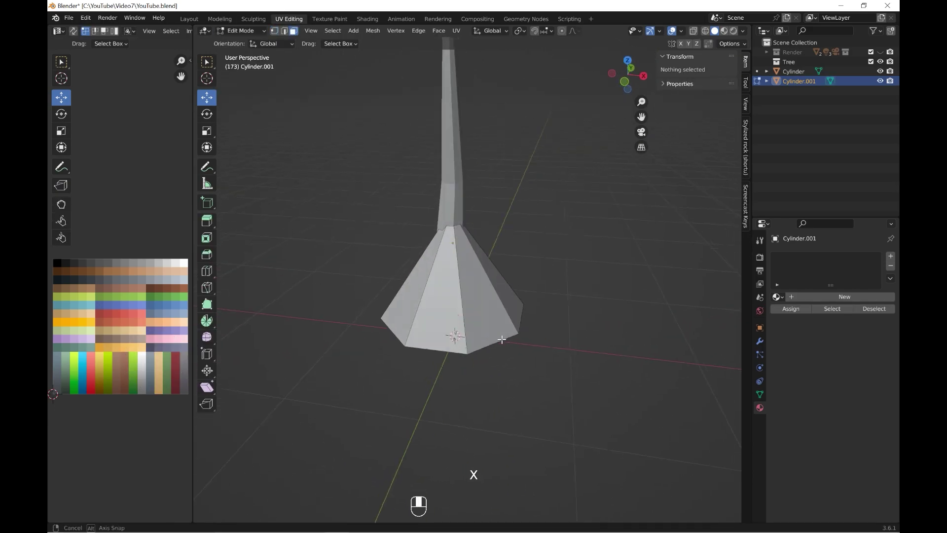
key("Tab")
key("grave")
left_click(370, 212)
Scale the cone tier down slightly
scroll(493, 230, "up", 3)
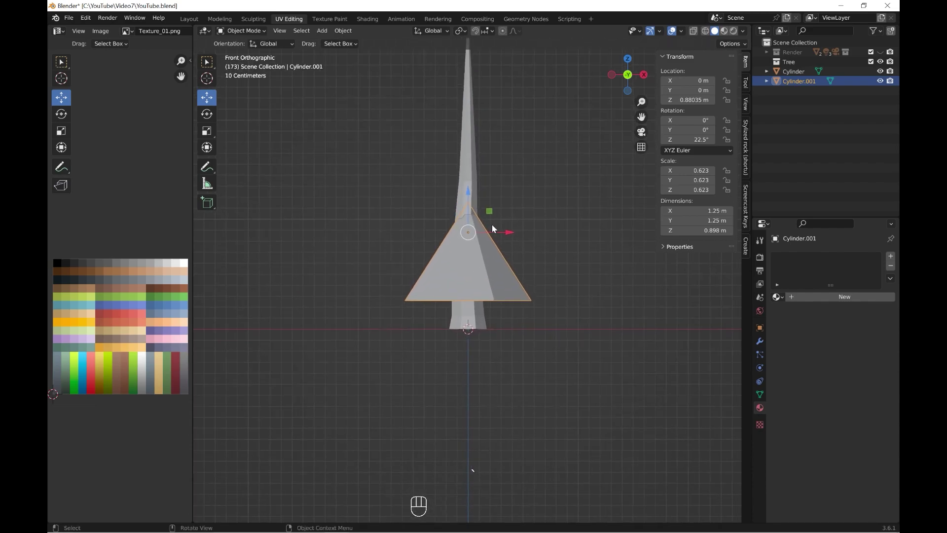
key("s")
left_click(573, 246)
key("s")
left_click(384, 114)
In Edit Mode, lower the cone's apex vertex and nudge it along X
left_click(241, 31)
left_click(246, 51)
left_click(455, 208)
left_click_drag(457, 171, 459, 190)
key("g")
key("x")
left_click(475, 190)
key("Tab")
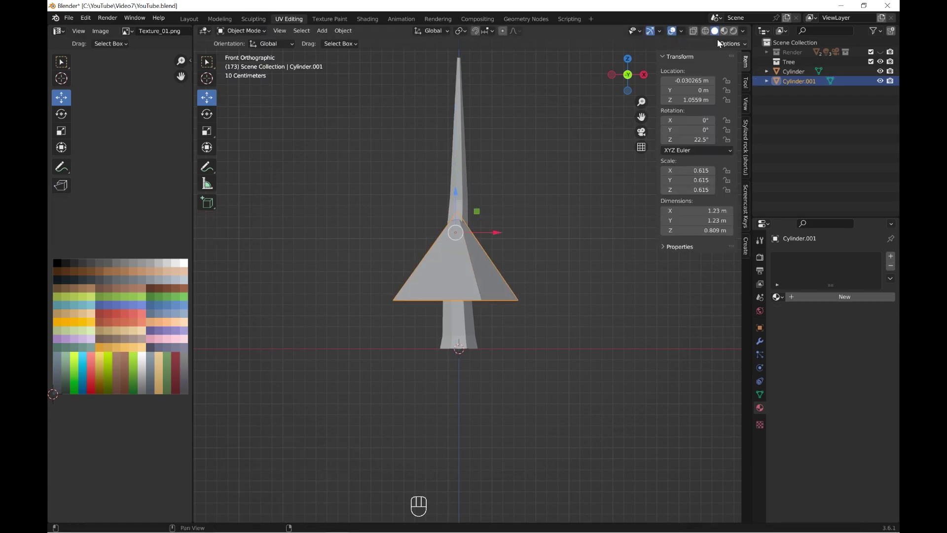
Add a Solidify modifier to the cone tier
left_click(705, 30)
scroll(572, 234, "up", 3, "shift")
left_click(759, 341)
left_click(799, 256)
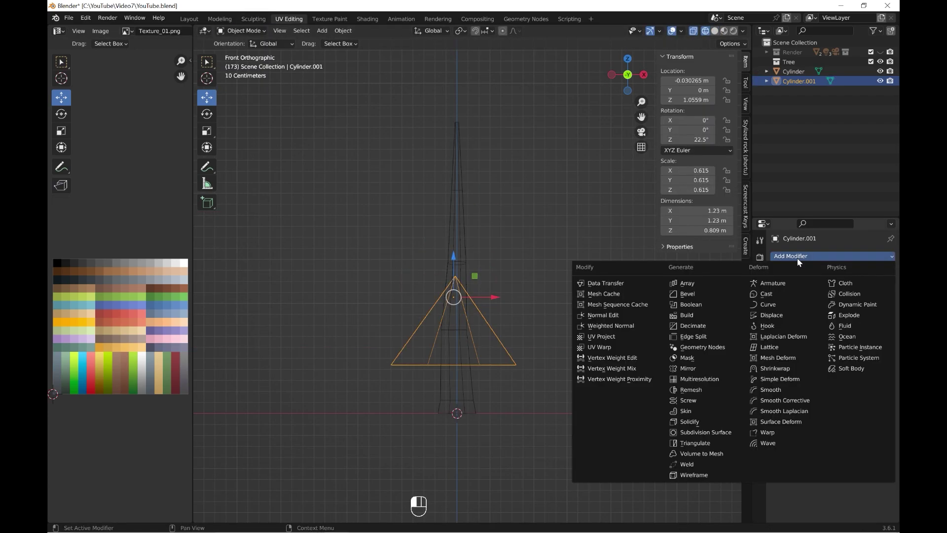
left_click(699, 421)
Apply the cone's rotation and scale
left_click(714, 31)
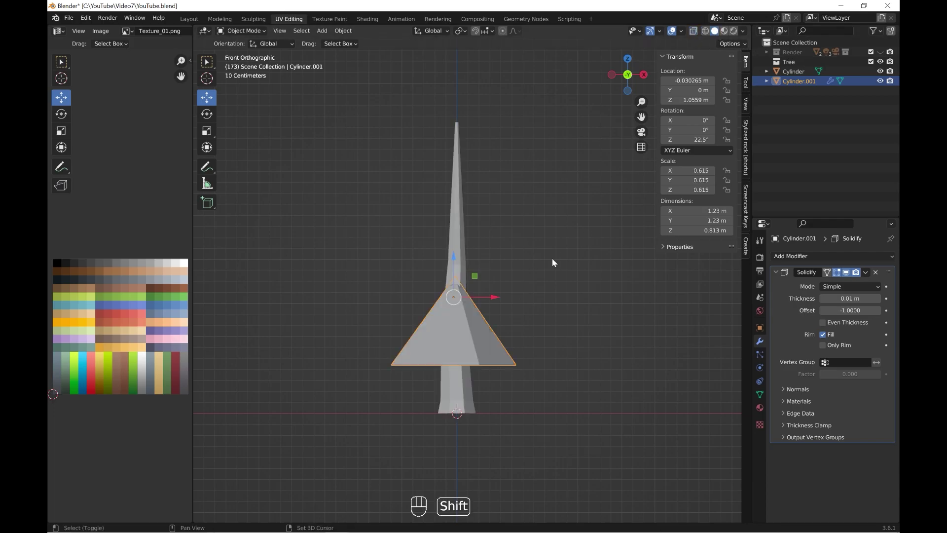
middle_click_drag(562, 253, 582, 182)
scroll(589, 253, "up", 5)
key("ctrl+a")
left_click(589, 254)
Set the Solidify thickness to 0.03 m
middle_click_drag(649, 282, 641, 325)
left_click_drag(876, 299, 888, 299)
scroll(599, 283, "down", 5)
key("ctrl+z")
middle_click_drag(582, 335, 525, 320)
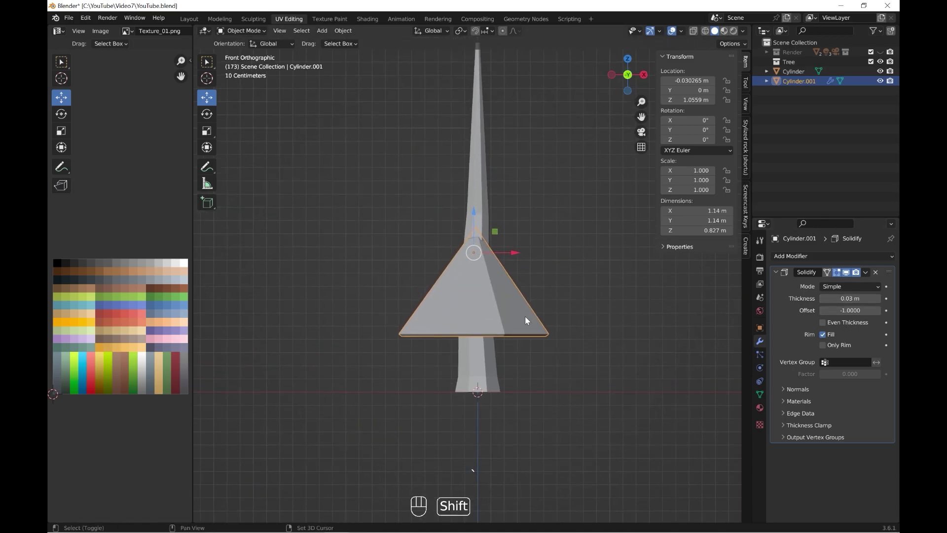
Duplicate the tier, place the copy above the first and shrink it slightly
key("shift+d")
left_click(497, 177)
key("s")
left_click(496, 178)
Resize the second tier and lower it slightly on the trunk
middle_click_drag(617, 182, 575, 241)
key("s")
key("g")
left_click(512, 213)
middle_click_drag(512, 213, 522, 241)
Duplicate the second tier into a smaller third tier
key("shift+d")
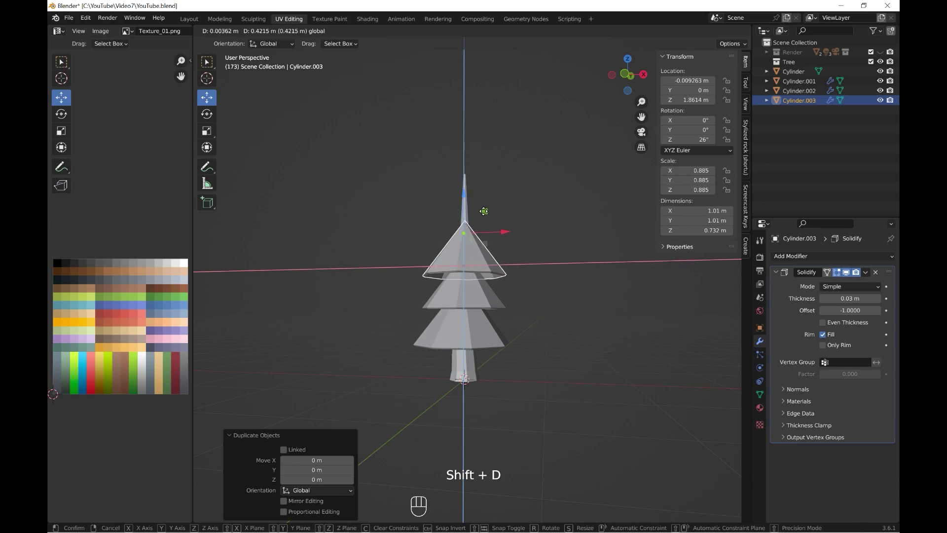
key("s")
key("s")
left_click(561, 293)
middle_click_drag(561, 293, 564, 309)
Make another copy, raise the third tier higher up the trunk and shrink it
key("shift+d")
key("shift+Return")
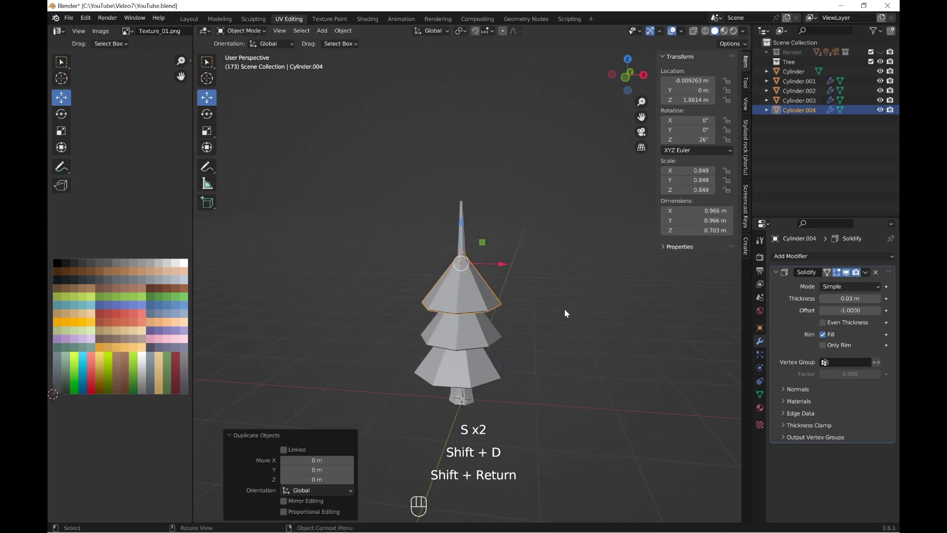
left_click(477, 240)
left_click_drag(459, 238, 513, 284)
key("s")
left_click(488, 232)
In front view, select the tiers together and rescale them as a group
key("grave")
left_click(479, 209)
left_click(474, 302, "shift")
left_click(471, 235, "shift")
key("s")
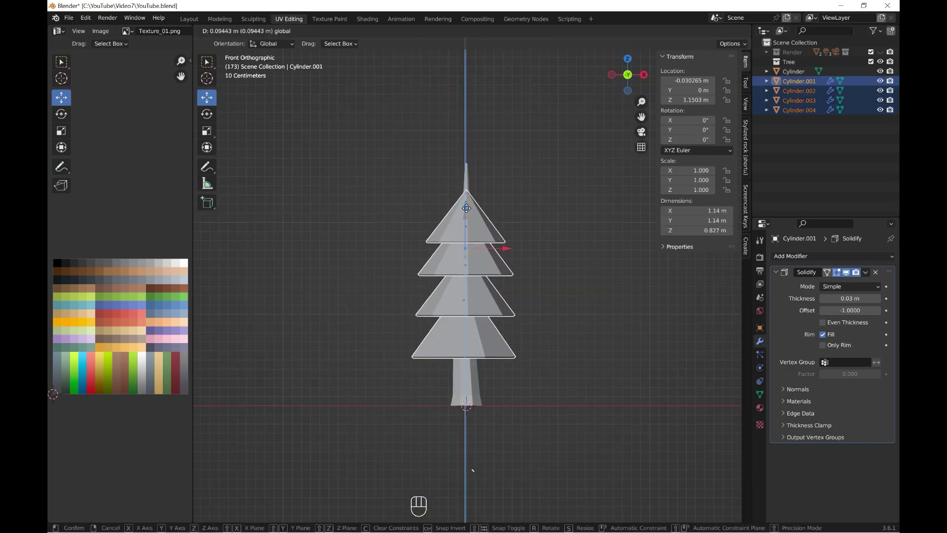
Duplicate the third tier into a new top tier, raise it to the top and shrink it twice
left_click(475, 203)
key("shift+d")
key("shift+Return")
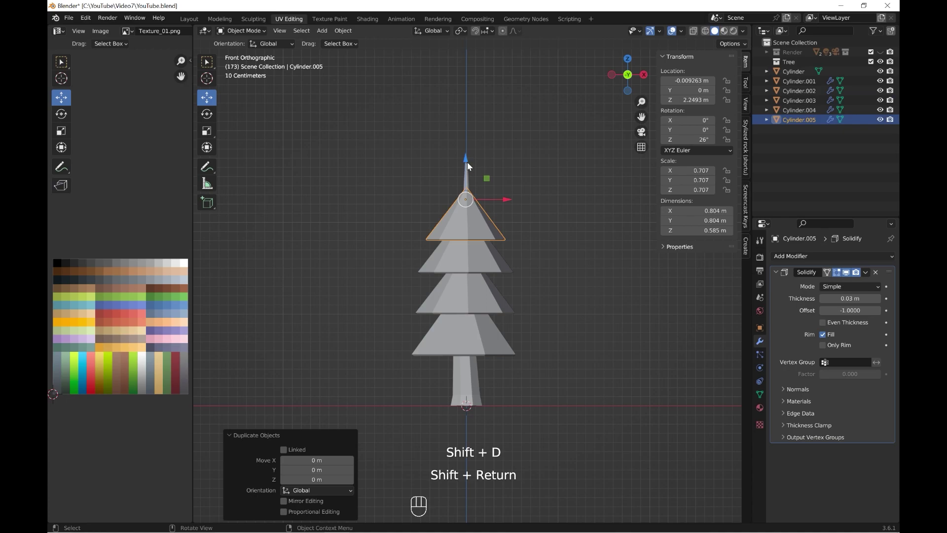
left_click_drag(475, 203, 471, 135)
key("s")
left_click(466, 136)
key("s")
left_click(501, 197)
Raise the top tier's apex into a taller pointed peak
left_click(478, 255)
left_click(451, 193)
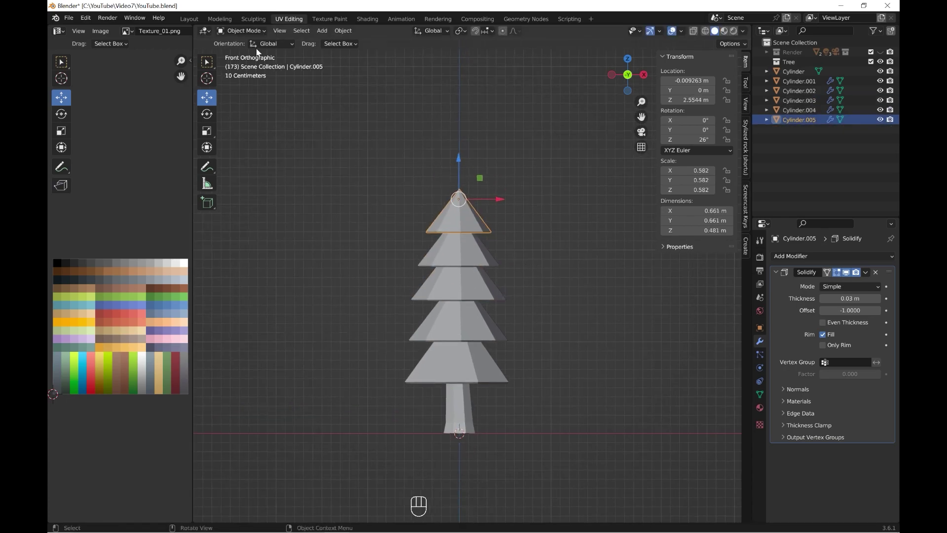
key("Tab")
scroll(463, 113, "up", 2)
left_click_drag(462, 112, 463, 75)
In wireframe view, extrude the top tier's bottom ring and widen it
key("shift+z")
key("a")
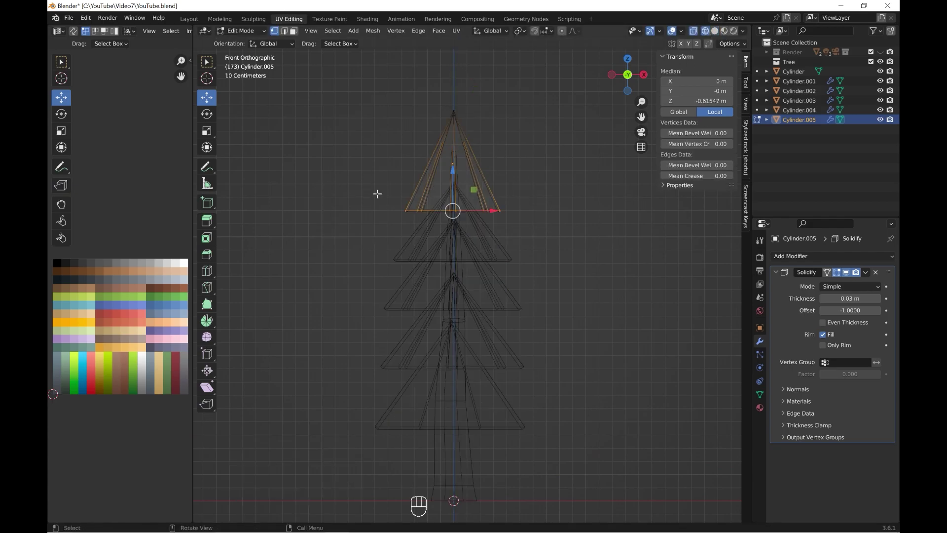
key("e")
key("Return")
key("a")
key("ctrl+z")
key("s")
left_click(631, 227)
Nudge the top cone's apex vertex into place from the front view
key("shift+z")
middle_click_drag(389, 182, 389, 167)
key("KP_1")
left_click(450, 123)
key("g")
key("Return")
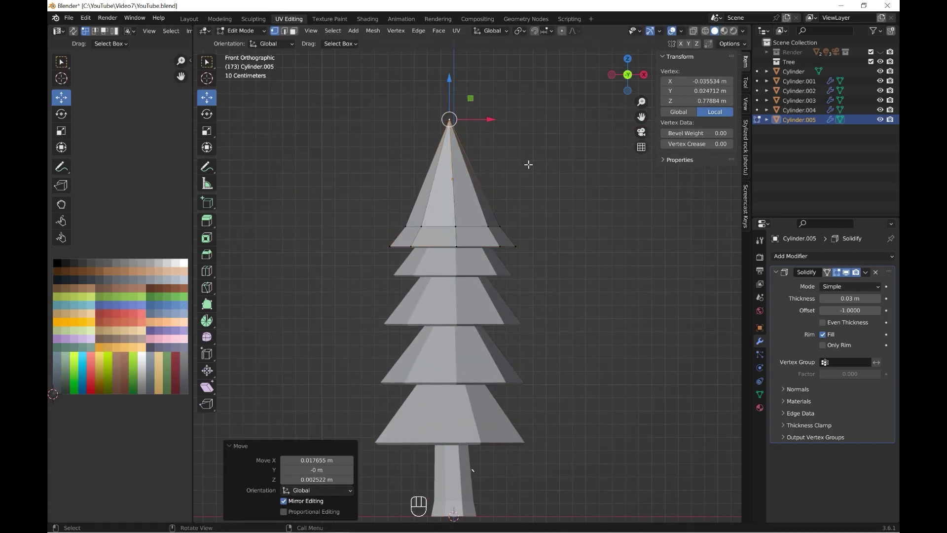
left_click(705, 31)
Raise the top cone's base ring along Z and rescale it, then resize the selection again
left_click_drag(520, 239, 393, 207)
key("g")
key("z")
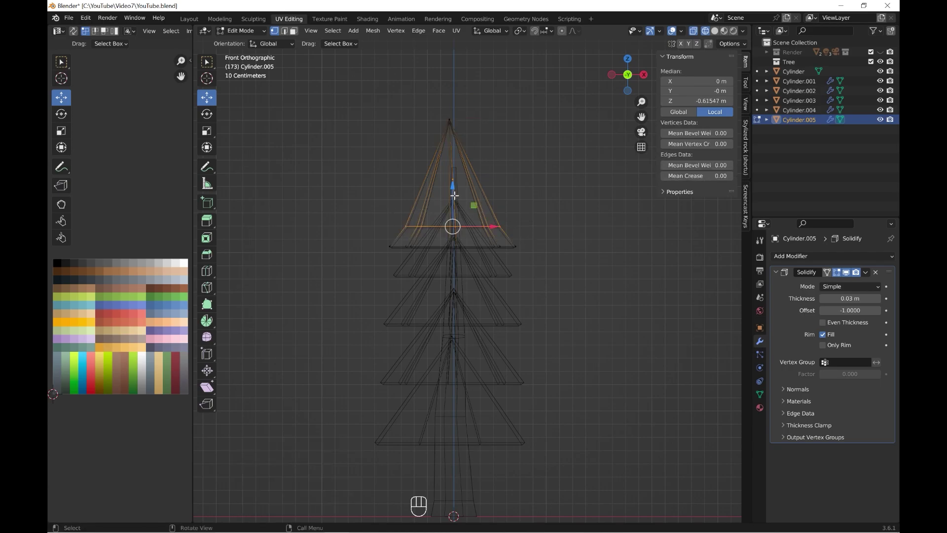
key("Return")
key("s")
left_click(488, 140)
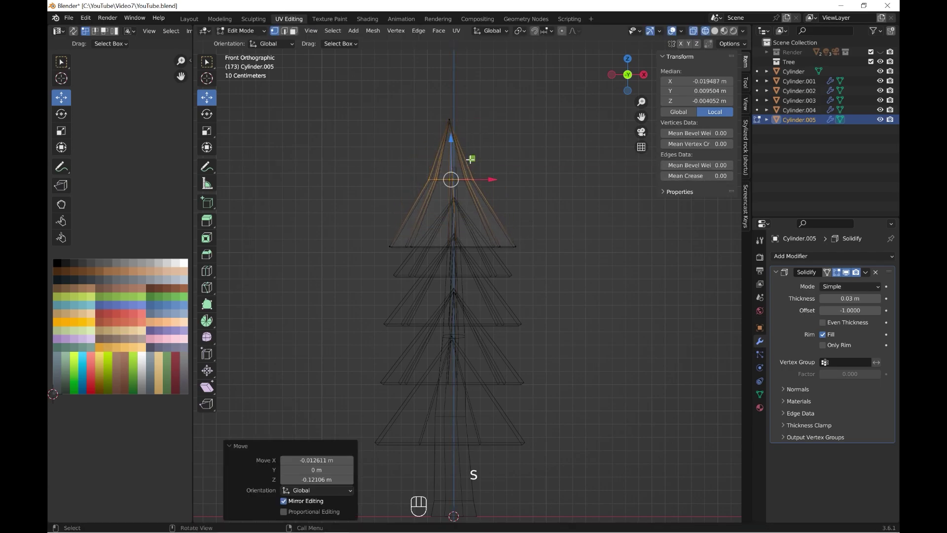
key("s")
key("s")
left_click(697, 58)
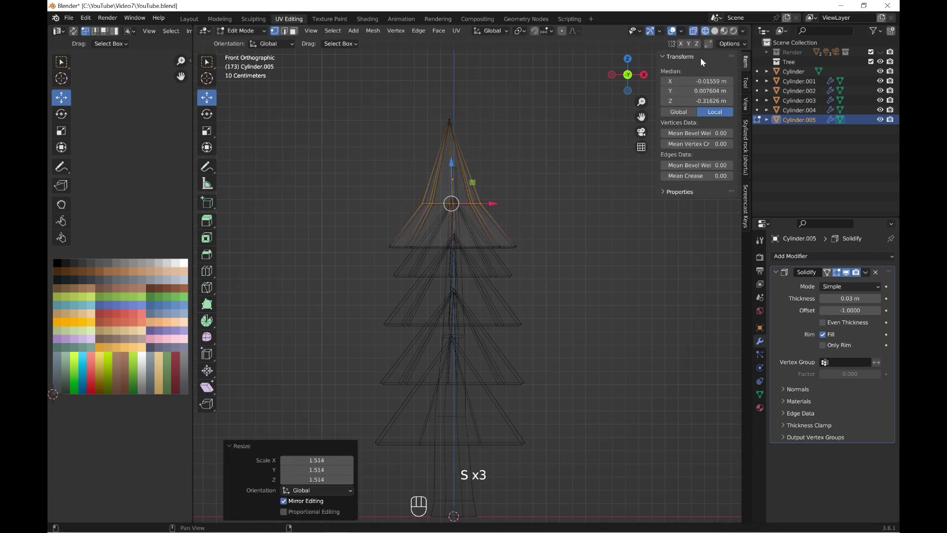
Return to solid shading and Object Mode, and select the second tier from the top
key("shift+z")
scroll(553, 226, "down", 3)
key("z")
left_click(454, 158)
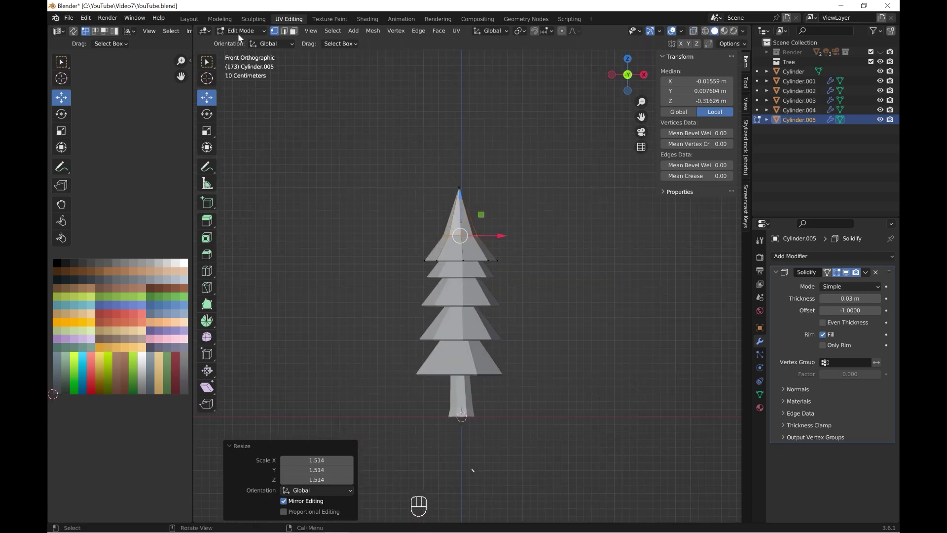
key("Tab")
left_click(486, 269)
Scale the second, middle and bottom foliage tiers progressively larger down the stack
key("s")
key("s")
left_click(472, 309)
left_click(473, 299)
key("s")
left_click(575, 317)
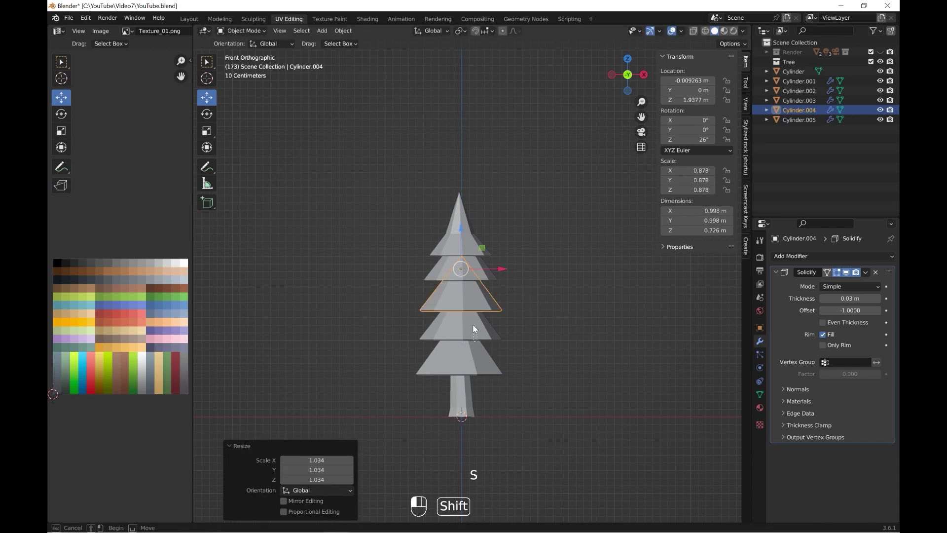
middle_click_drag(475, 328, 457, 290, "shift")
left_click(459, 292)
key("s")
left_click(462, 334)
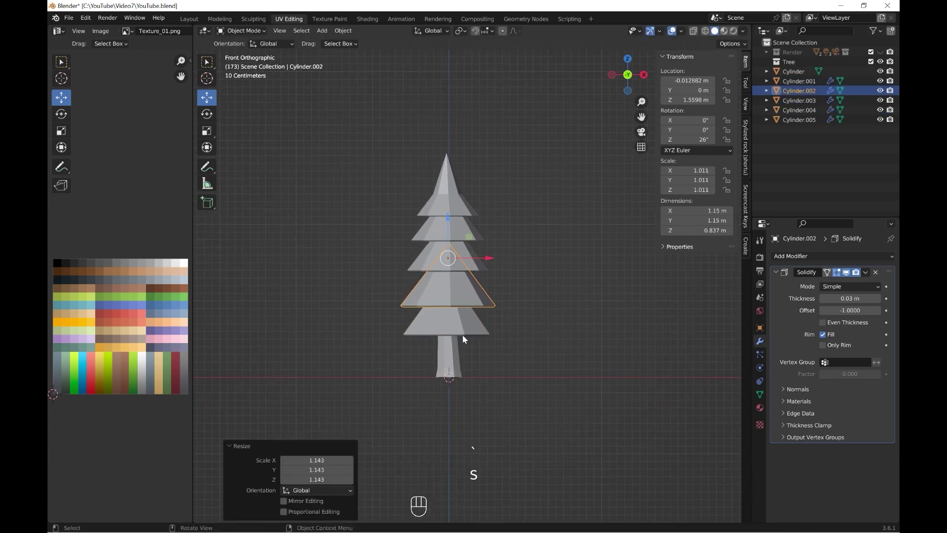
left_click(462, 334)
key("s")
left_click(528, 349)
In Edit Mode, tilt the bottom tier's rim slightly and return to Object Mode
left_click(242, 31)
left_click(237, 52)
scroll(493, 346, "up", 2)
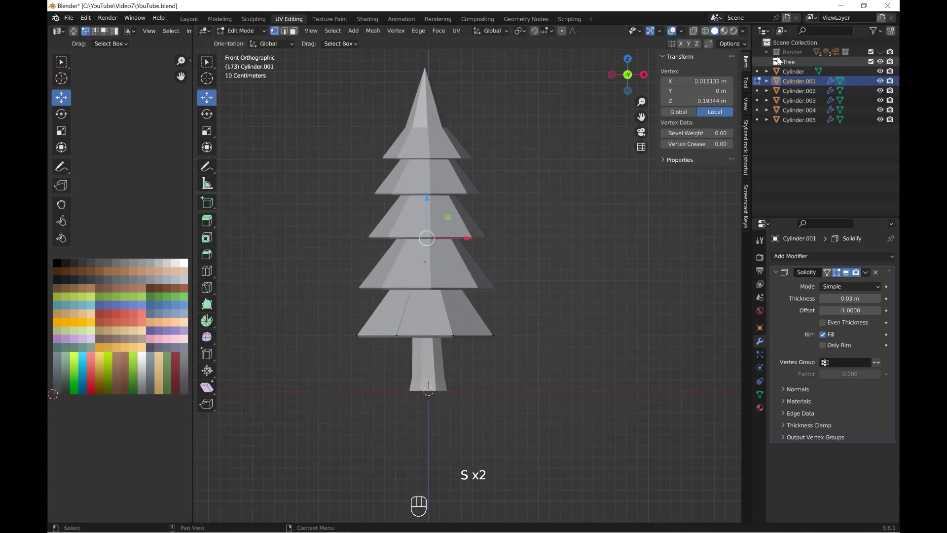
key("shift+z")
left_click_drag(532, 381, 293, 315)
left_click(449, 309)
key("ctrl+z")
mouse_move(450, 309)
left_mouse_down()
mouse_move(457, 314)
mouse_move(452, 306)
left_mouse_up()
key("Tab")
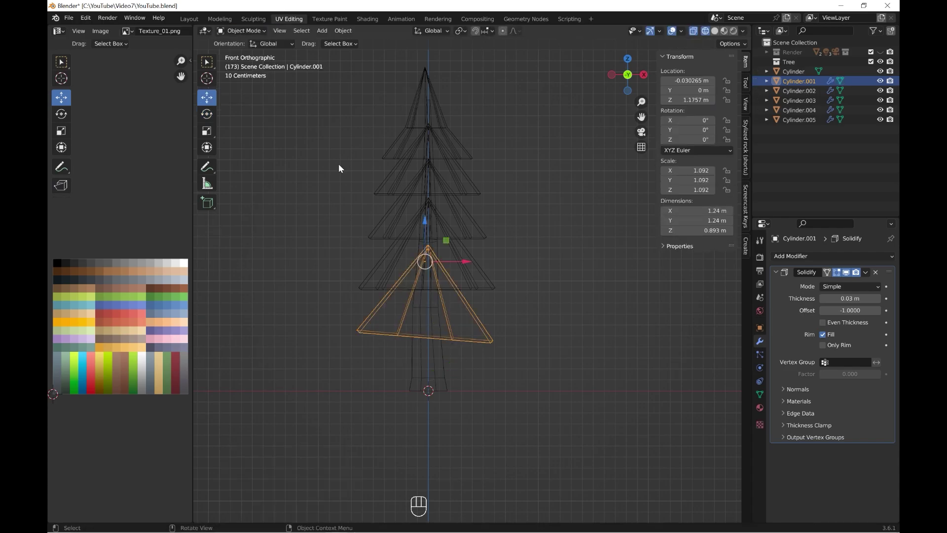
From the side view, give the bottom tier a very slight tilt, then restore solid shading
left_click(353, 105)
left_click(479, 217)
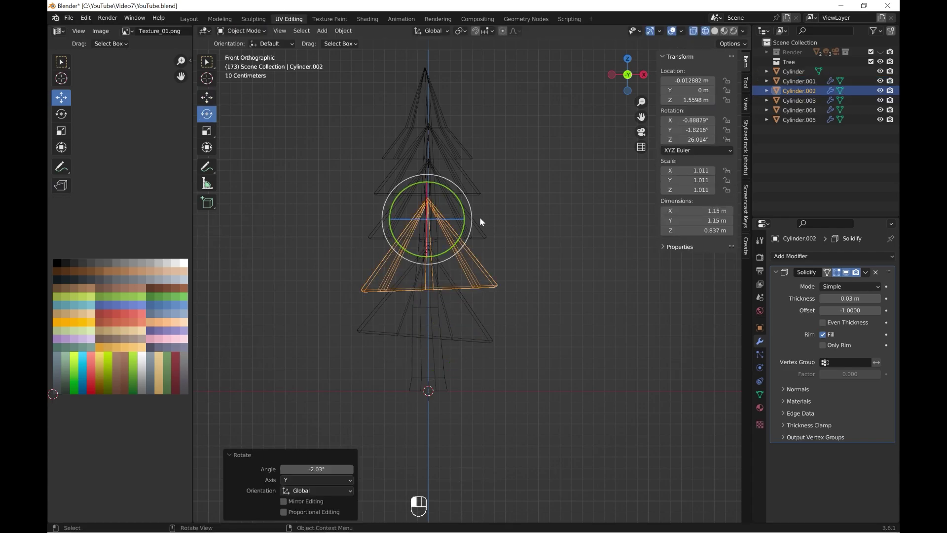
key("KP_3")
left_click_drag(452, 172, 458, 176)
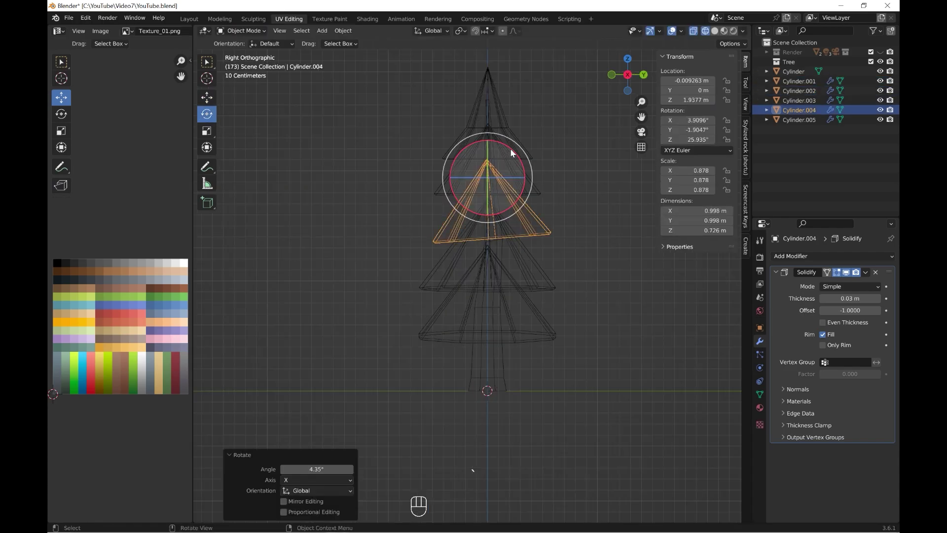
left_click(538, 179)
left_click_drag(527, 148, 523, 132)
key("ctrl+z")
key("ctrl+z")
key("ctrl+z")
key("ctrl+z")
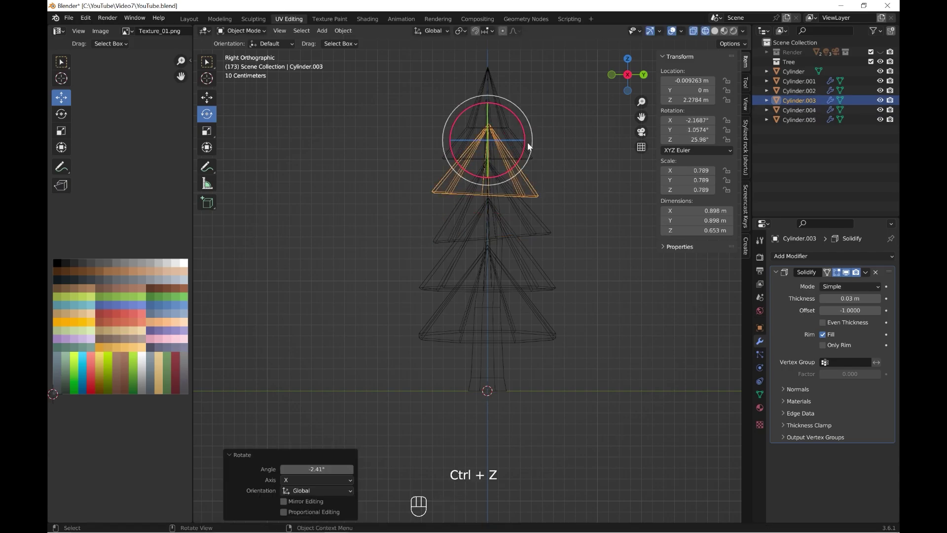
left_click_drag(444, 214, 443, 216)
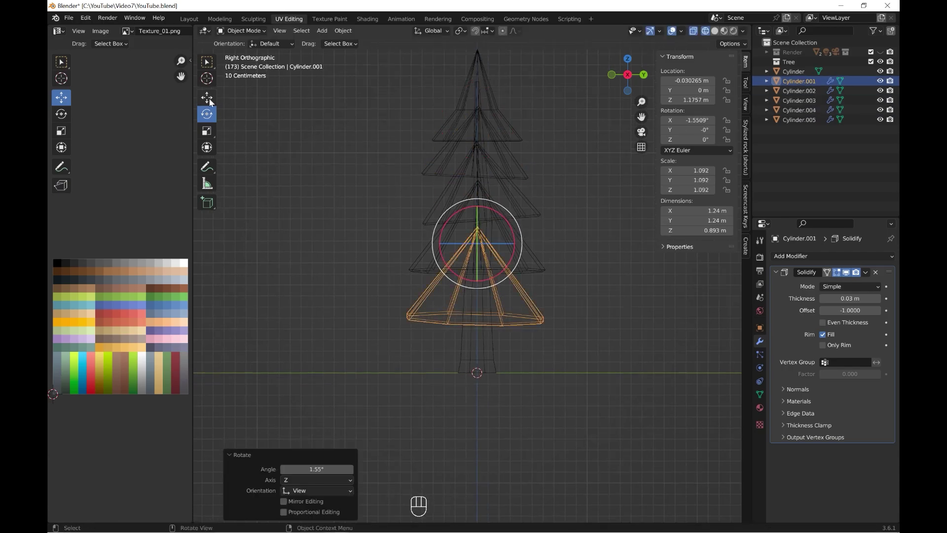
left_click_drag(498, 222, 502, 225)
left_click(611, 359)
middle_click_drag(611, 359, 605, 330)
left_click(715, 31)
middle_click_drag(610, 280, 578, 320, "shift")
Shrink the top cone from the front view
left_click(446, 251)
scroll(540, 282, "up", 3)
key("KP_1")
key("s")
left_click(582, 271, "shift")
key("grave")
scroll(510, 318, "up", 2)
Enlarge the second tier from the bottom, and shrink the tier above and the top cone
left_click(481, 276)
key("s")
left_click(551, 321)
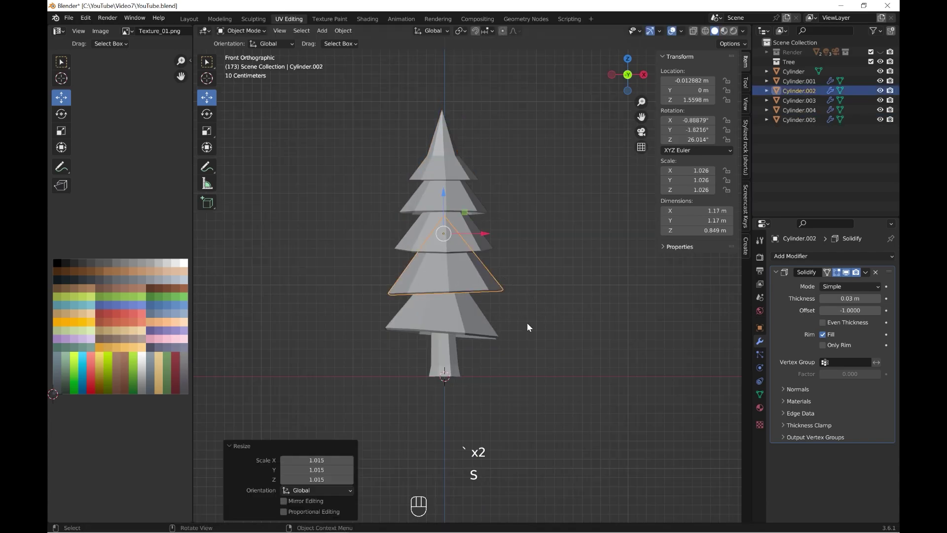
key("s")
left_click(457, 234)
left_click(474, 194)
key("s")
key("s")
left_click(489, 189)
left_click(442, 143)
key("s")
left_click(513, 205)
In Edit Mode, raise the top cone's tip vertex higher and shift it along X
middle_click_drag(385, 110, 381, 158, "shift")
left_click(241, 31)
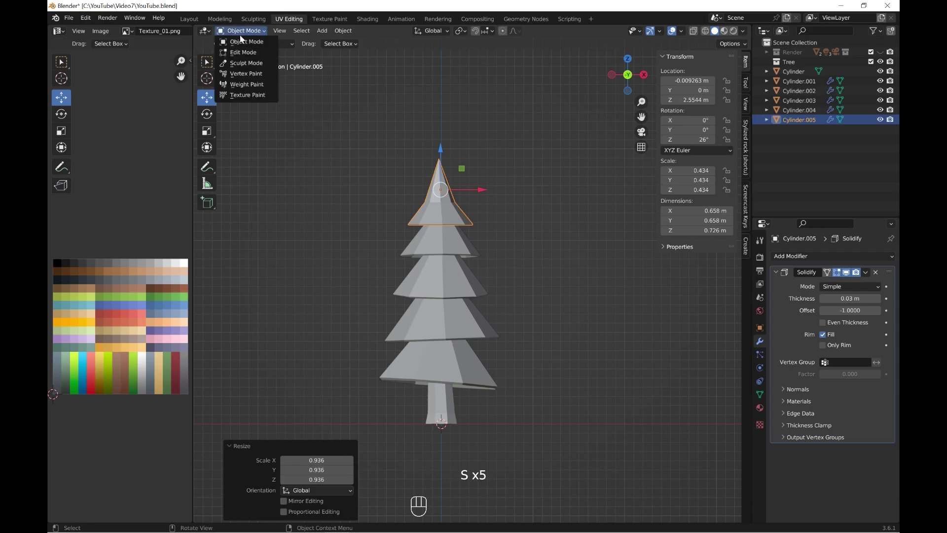
left_click(243, 53)
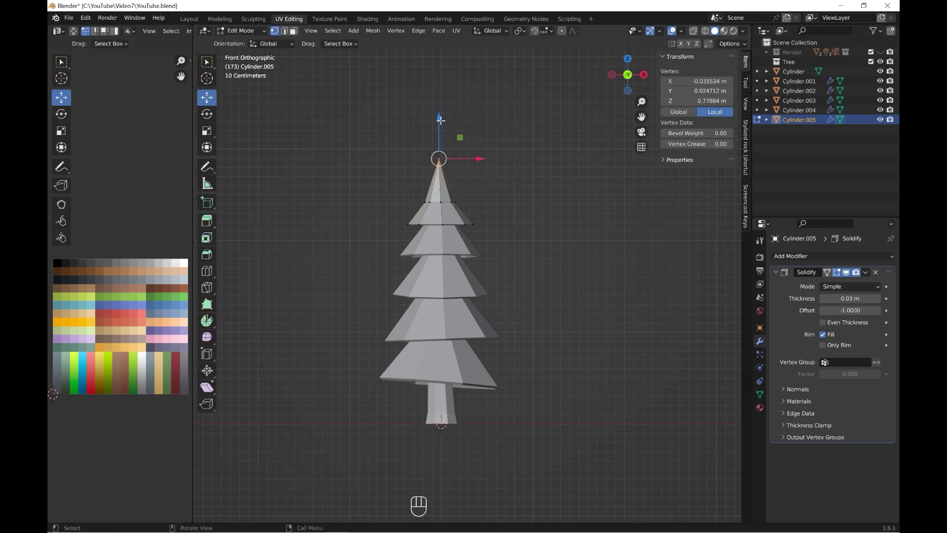
left_click_drag(439, 119, 439, 94)
key("g")
key("x")
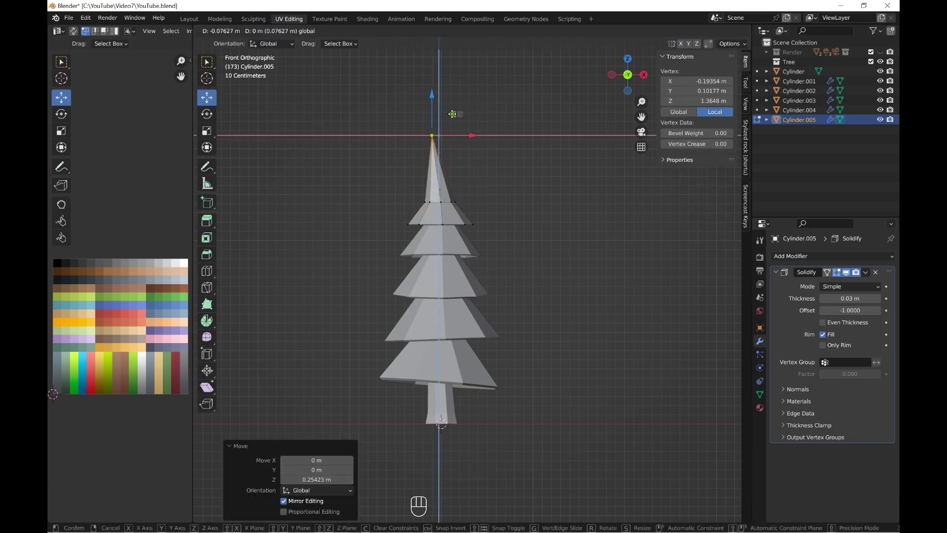
left_click(454, 116)
left_click(241, 31)
left_click(243, 42)
Twist the upper tiers to new Rotation Z angles so their facets no longer line up
middle_click_drag(483, 276, 497, 309)
left_click(497, 309)
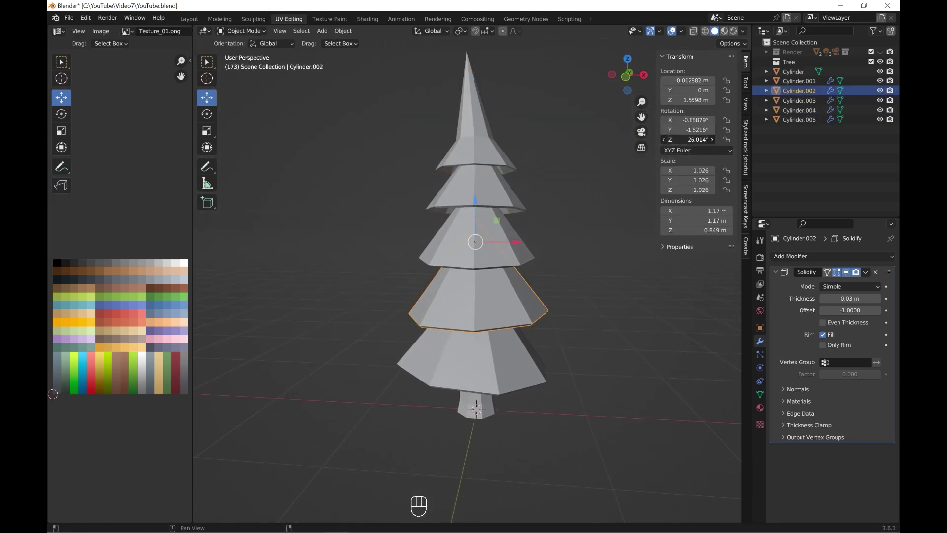
left_click(493, 252)
left_click(477, 300)
left_click_drag(695, 139, 695, 139)
left_click(496, 246)
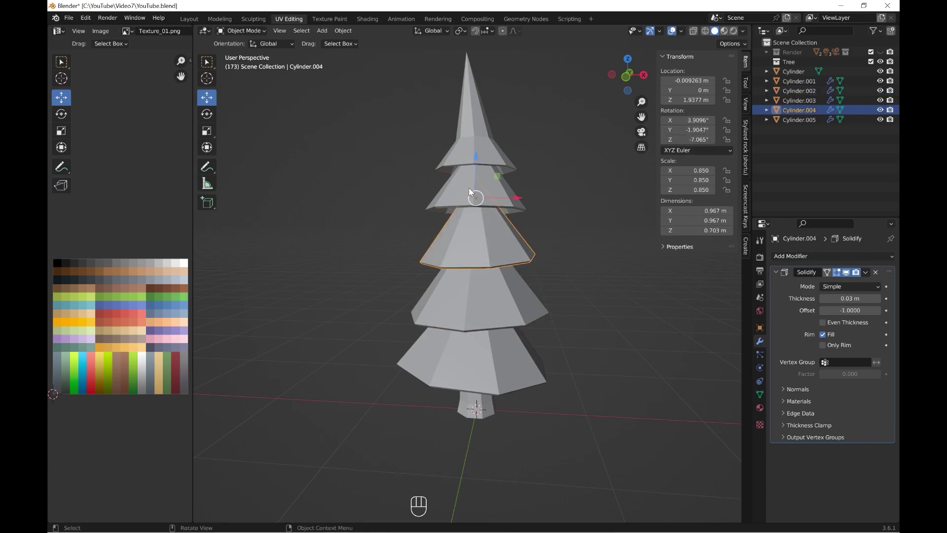
left_click(493, 187)
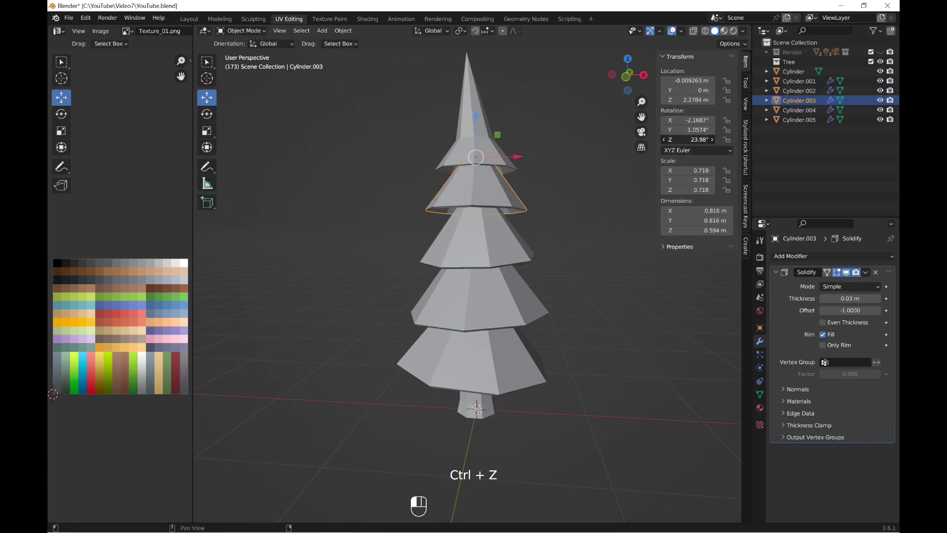
left_click(461, 151)
middle_click_drag(461, 150, 498, 147)
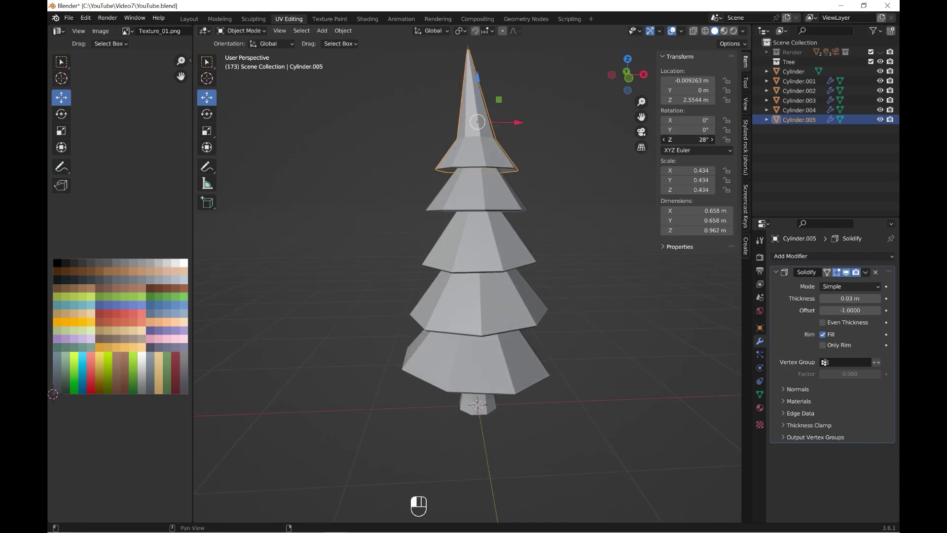
left_click(638, 286)
scroll(637, 306, "down", 5)
middle_click_drag(637, 316, 484, 313)
scroll(538, 324, "up", 6)
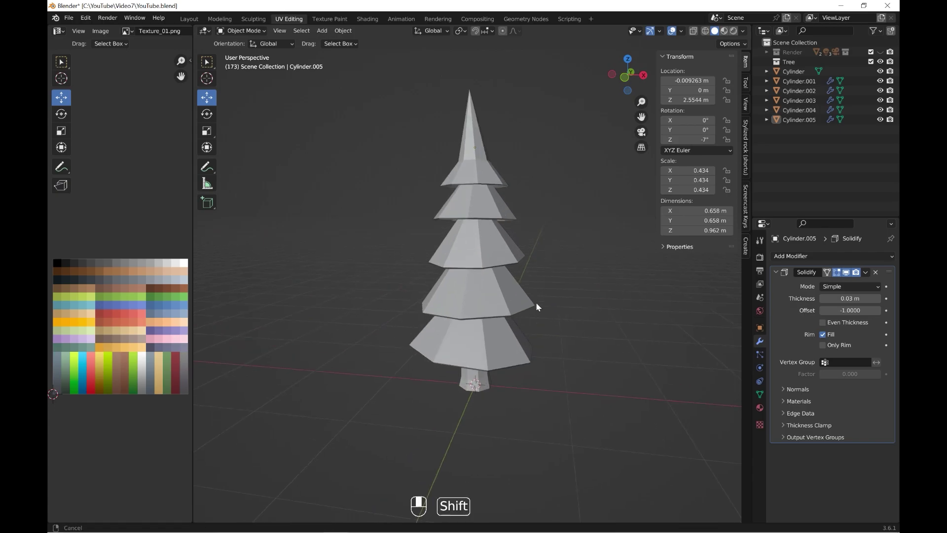
Try a first knife cut on the bottom foliage tier, then go back to Object Mode
left_click(490, 279)
key("Tab")
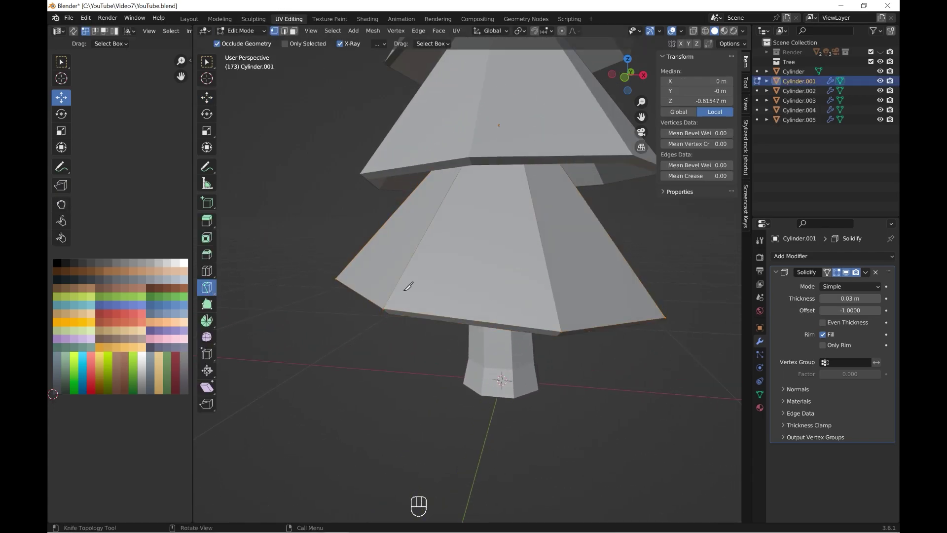
middle_click_drag(340, 290, 375, 277)
left_click(437, 243)
key("Return")
middle_click_drag(482, 298, 507, 217)
left_click(241, 31)
left_click(239, 39)
Shift-select the other foliage tiers and edit all their meshes together
scroll(444, 274, "down", 2)
left_click(463, 288, "shift")
scroll(463, 288, "down", 2)
left_click(457, 96, "shift")
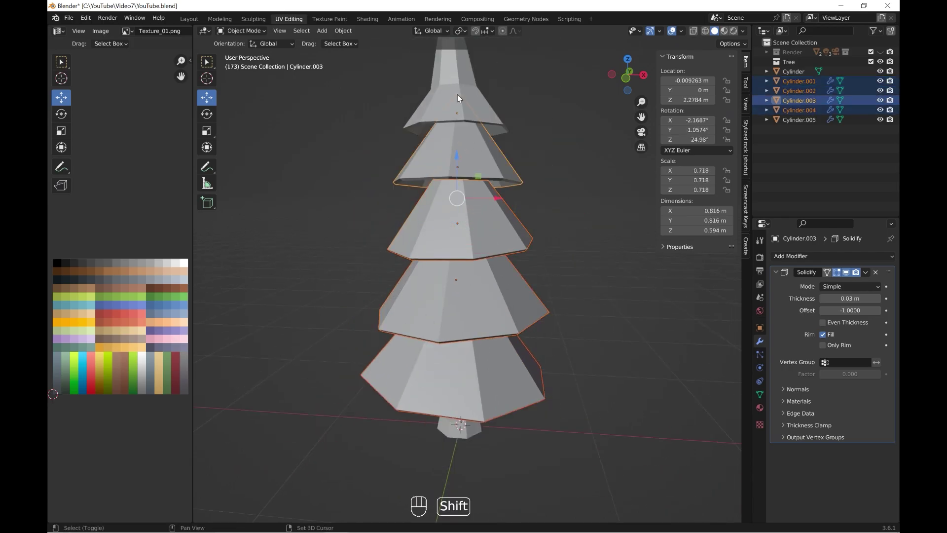
left_click(457, 74, "shift")
left_click(241, 30)
left_click(241, 50)
Knife-cut notches into the tier rims from a lower viewing angle
scroll(482, 196, "up", 4)
middle_click_drag(482, 196, 478, 315)
key("Return")
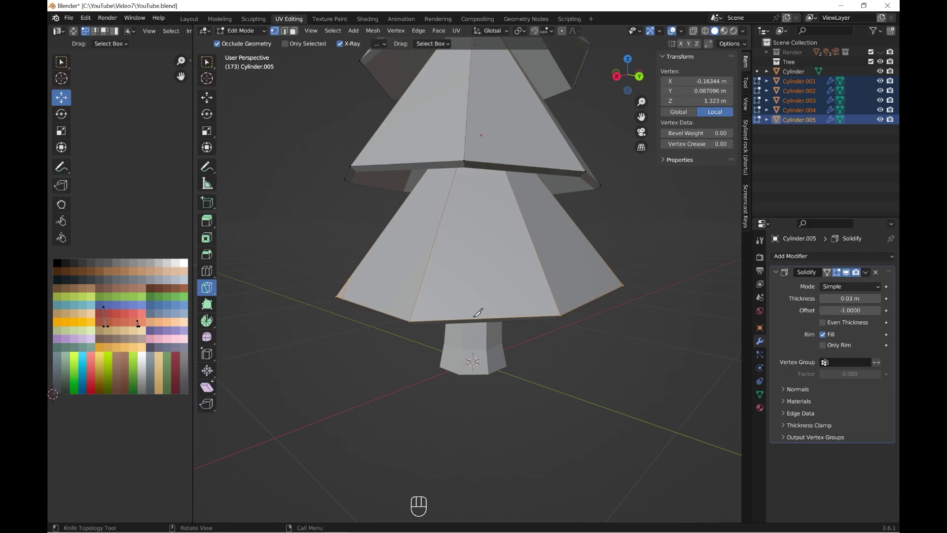
key("Return")
scroll(501, 309, "down", 3)
scroll(486, 265, "up", 3)
middle_click_drag(485, 264, 486, 264)
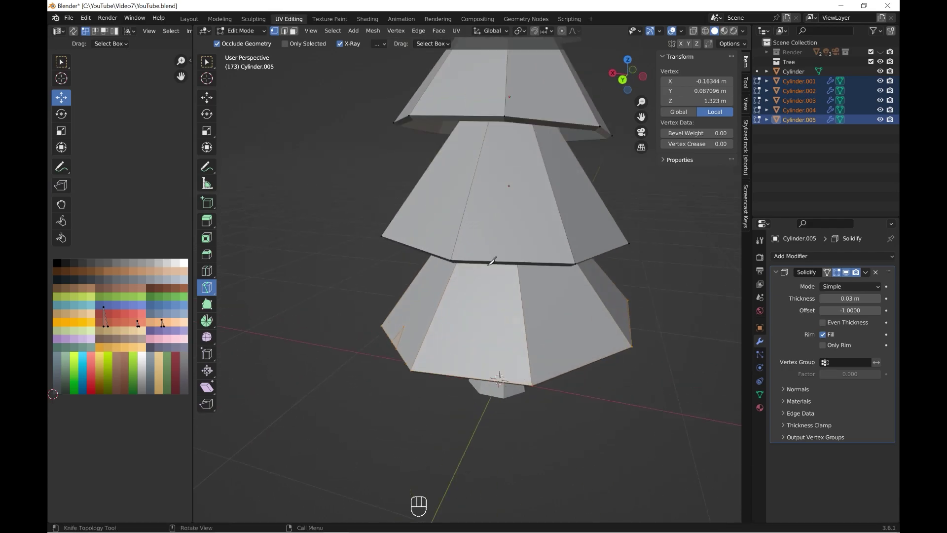
Start several more knife cuts on the tier edges and cancel the unwanted ones
key("Escape")
left_click(548, 262)
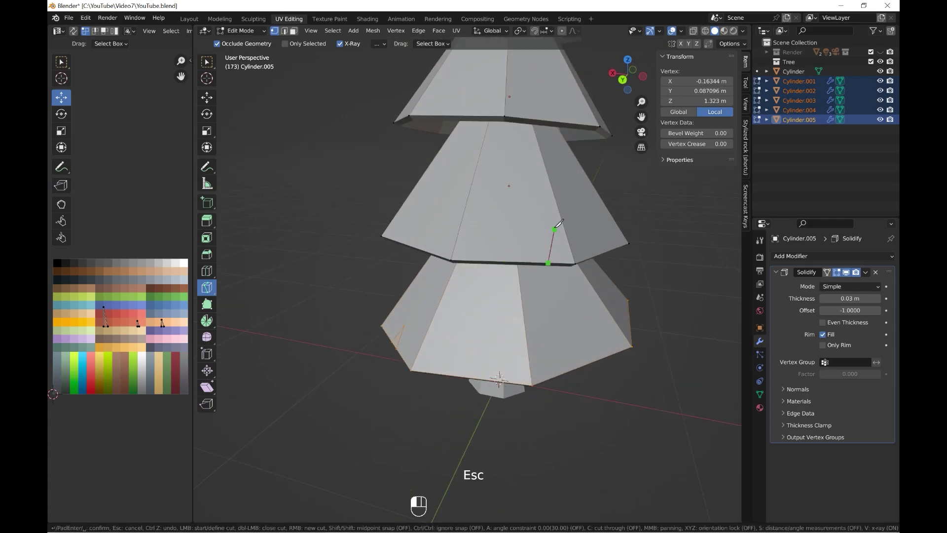
key("Escape")
scroll(558, 207, "down", 3)
middle_click_drag(542, 222, 513, 190)
scroll(496, 246, "up", 3)
scroll(522, 229, "down", 3)
scroll(458, 182, "up", 3)
key("Escape")
scroll(447, 221, "down", 3)
middle_click_drag(446, 221, 504, 192)
scroll(467, 210, "up", 3)
key("Escape")
Place a knife cut point on a tier's rim edge and finish the cut
left_click(451, 224)
scroll(452, 223, "down", 3)
scroll(504, 191, "up", 3)
key("Escape")
scroll(511, 225, "down", 3)
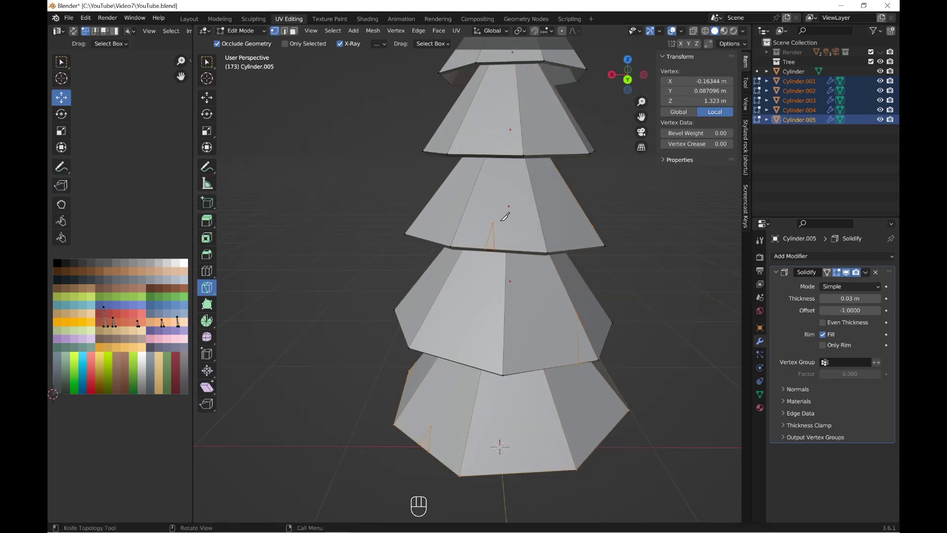
middle_click_drag(511, 226, 482, 222)
scroll(482, 222, "up", 3)
middle_click_drag(478, 265, 432, 216)
key("Return")
Cut further notches into the upper tiers and confirm the notch cuts
left_click(458, 55)
key("Return")
scroll(510, 281, "down", 5)
scroll(487, 246, "up", 5)
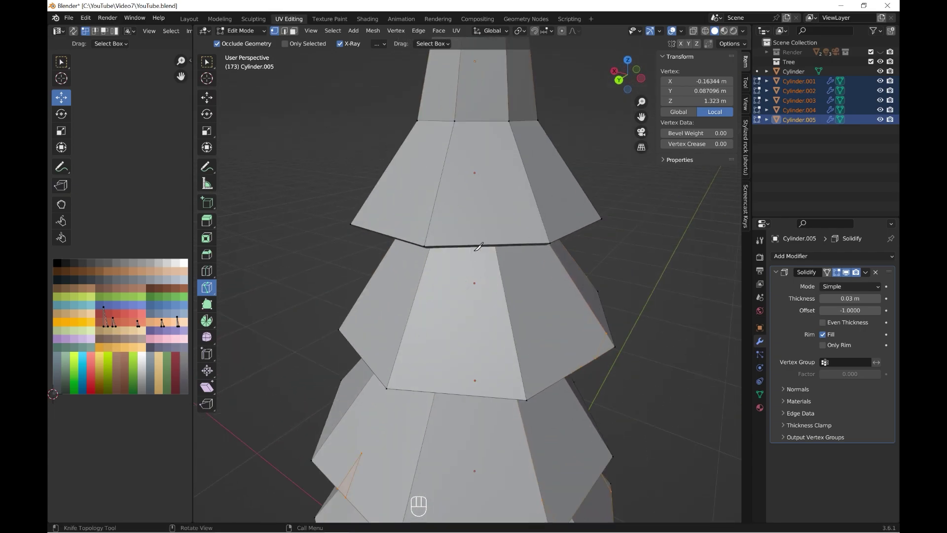
left_click(441, 176)
middle_click_drag(449, 239, 295, 25)
key("Return")
Select the notch faces on several of the tiers
left_click(208, 98)
left_click(451, 412, "shift")
middle_click_drag(450, 412, 614, 249)
middle_click_drag(391, 311, 480, 263)
left_click(456, 335, "shift")
left_click(526, 314, "shift")
Add one more notch face and delete all selected faces with X > Faces
scroll(525, 313, "down", 4)
scroll(450, 305, "up", 2)
scroll(450, 306, "down", 3)
scroll(518, 285, "up", 3)
scroll(450, 276, "down", 3)
left_click(459, 275, "shift")
key("x")
left_click(480, 263)
middle_click_drag(552, 275, 488, 252)
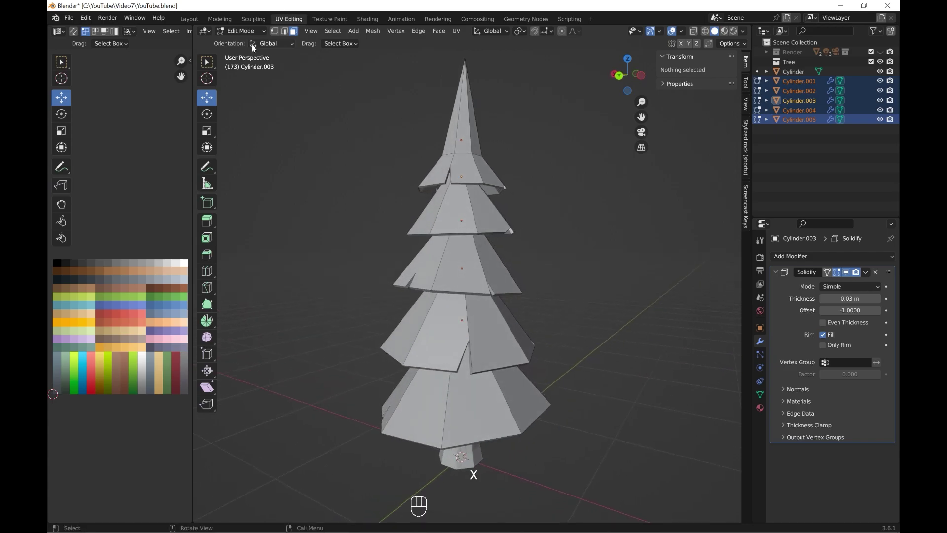
Select the top cone tier and view the tree straight from the front
key("Tab")
scroll(464, 297, "down", 5)
scroll(464, 229, "up", 5)
left_click(454, 207)
key("grave")
left_click(418, 182)
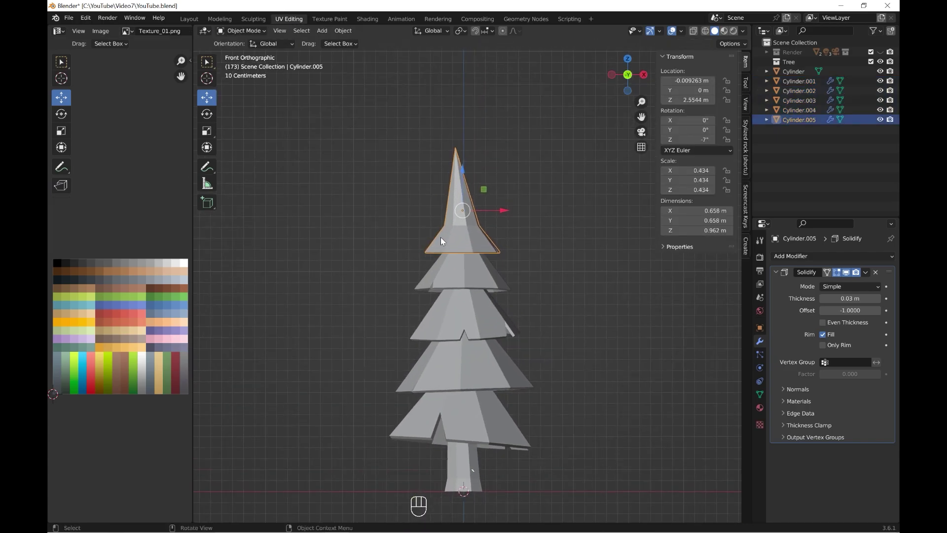
Lower the top cone's tip vertex and scale down the vertex ring near its base
key("Tab")
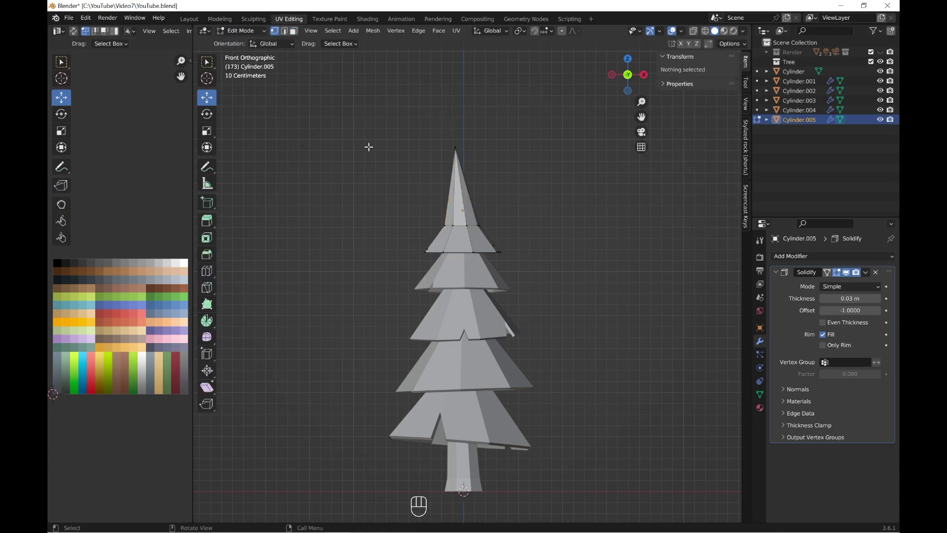
left_click(454, 147)
left_click_drag(471, 127, 473, 150)
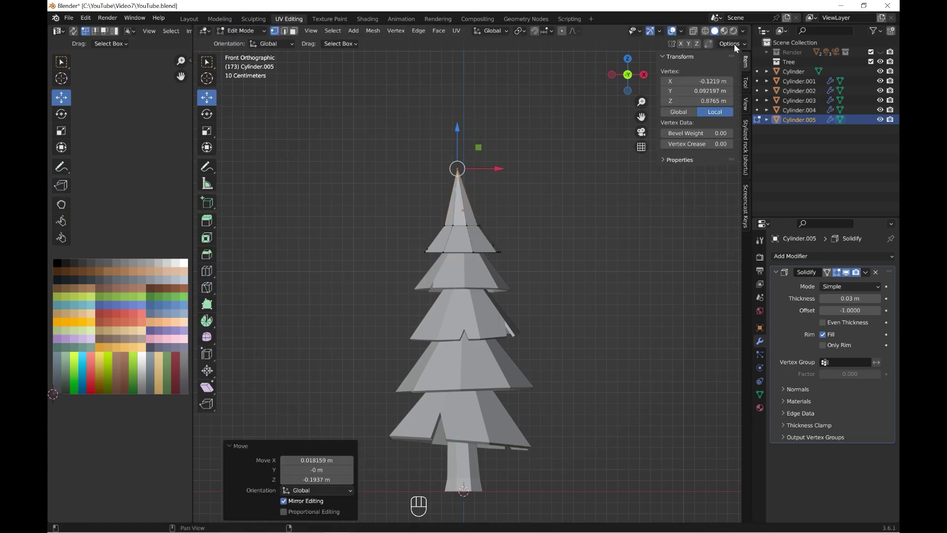
key("alt+z")
left_click_drag(403, 230, 525, 261)
key("s")
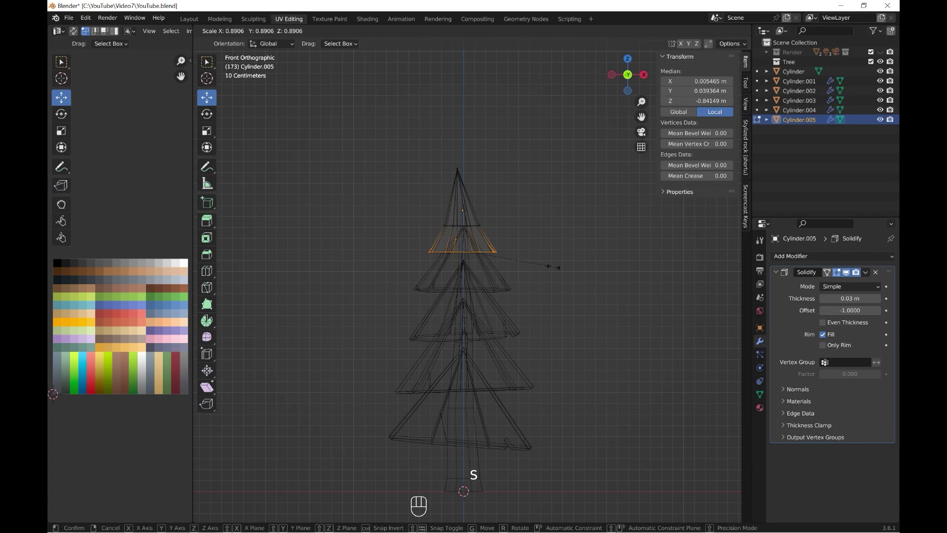
left_click(554, 266)
Return to Object Mode with X-ray turned off
left_click(240, 30)
left_click(243, 38)
key("shift+z")
middle_click_drag(537, 266, 448, 270)
scroll(448, 271, "down", 2)
scroll(507, 279, "up", 5)
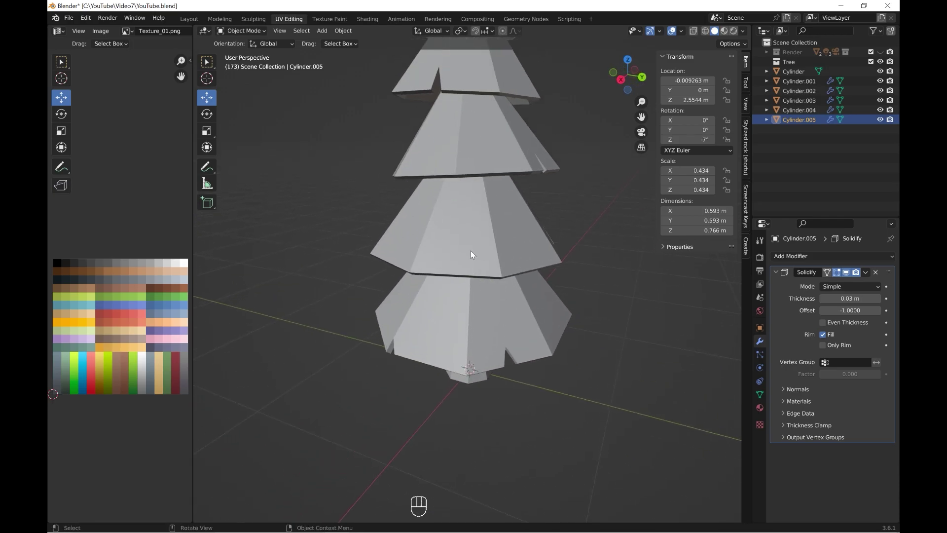
Knife-cut a notch down the face of the second tier from the bottom
left_click(471, 252)
left_click(241, 31)
left_click(245, 53)
left_click(206, 287)
left_click(426, 228)
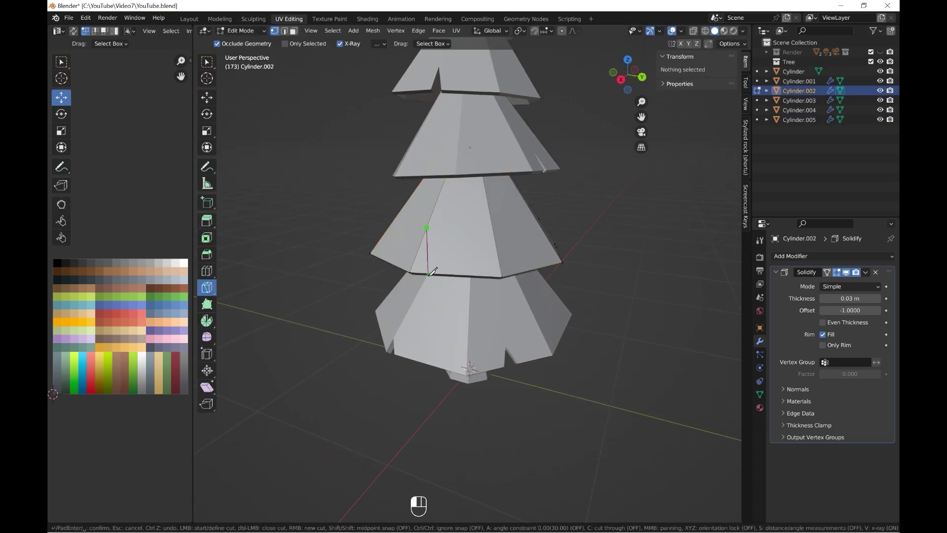
left_click(427, 273)
key("Return")
Select a vertex of the new notch, then return to Object Mode and deselect
key("shift+space")
key("g")
left_click(420, 257)
scroll(420, 257, "down", 5)
left_click(242, 31)
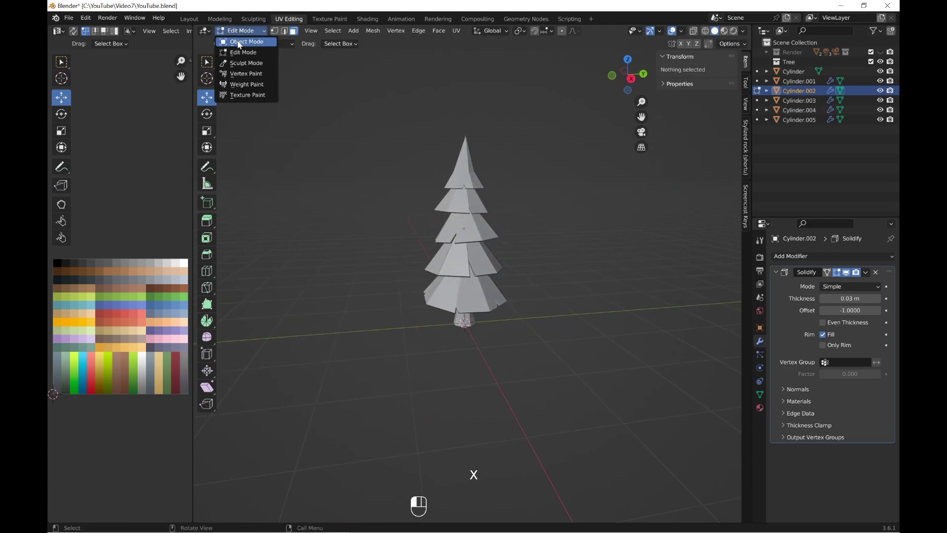
left_click(244, 41)
left_click(444, 259)
scroll(444, 259, "up", 4)
Apply the Solidify modifier on top tier Cylinder.005 and select Cylinder.003
left_click(472, 129)
scroll(475, 167, "up", 2)
left_click(864, 273)
left_click(860, 284)
left_click(495, 197)
left_click(865, 273)
Apply Solidify on Cylinder.003, Cylinder.004, Cylinder.002 and Cylinder.001
left_click(860, 283)
left_click(522, 223)
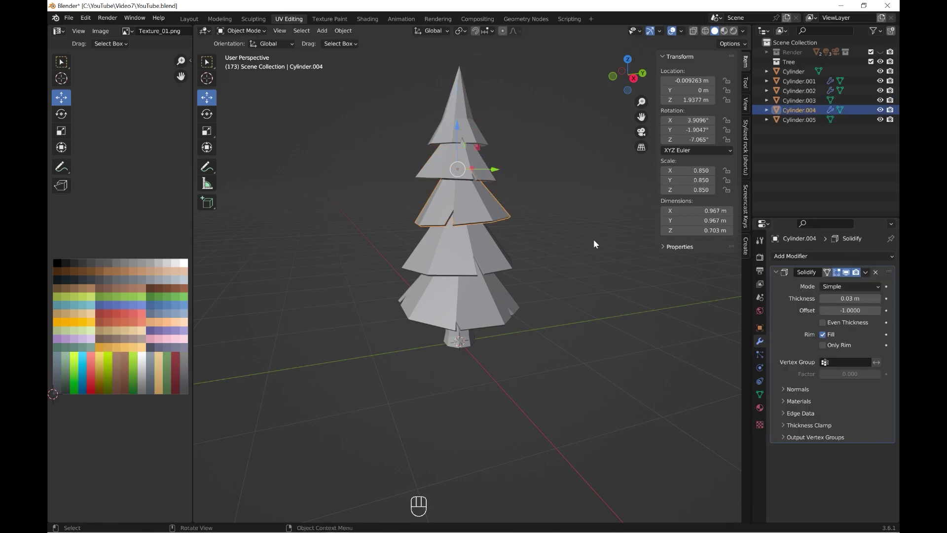
left_click(865, 273)
left_click(860, 284)
left_click(503, 254)
left_click(865, 273)
left_click(861, 284)
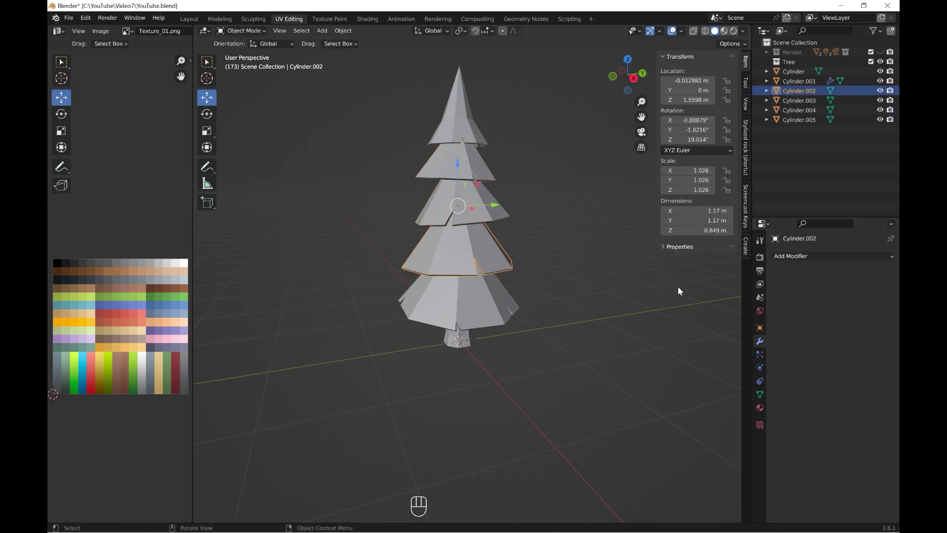
left_click(513, 301)
left_click(864, 273)
left_click(860, 284)
Join all the foliage tiers into a single object
scroll(454, 277, "down", 2)
left_click(454, 277, "shift")
left_click(461, 232, "shift")
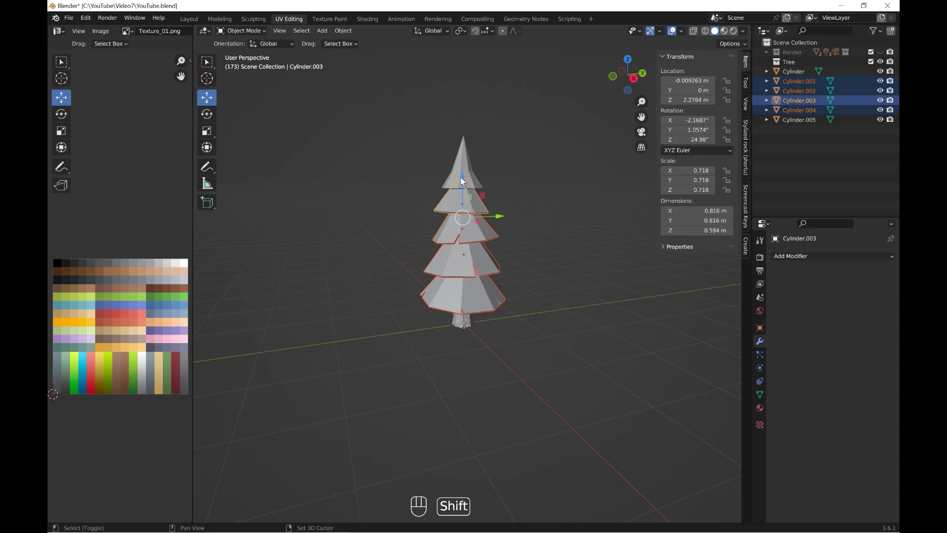
left_click(463, 187, "shift")
left_click(464, 148, "shift")
right_click(459, 178)
left_click(433, 210)
Apply rotation and scale to the trunk and the joined foliage
left_click(458, 324)
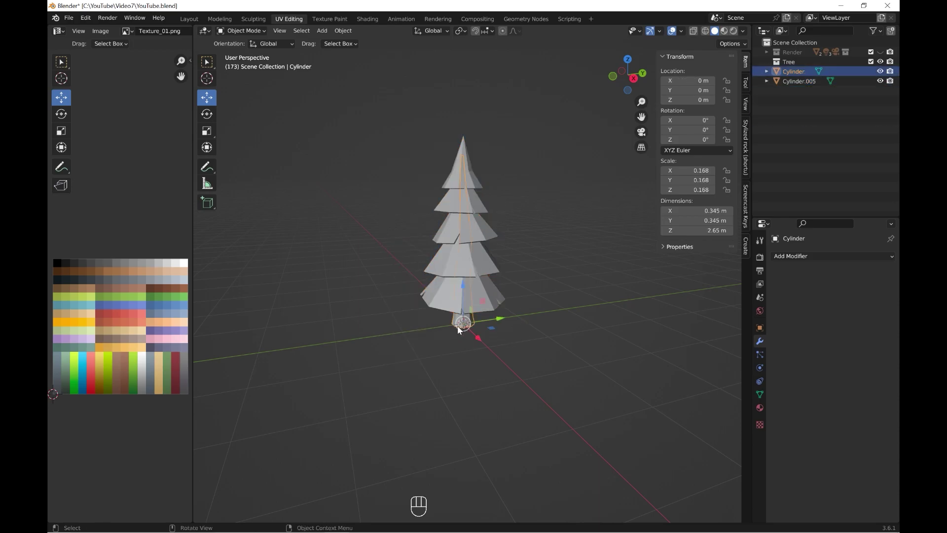
key("grave")
left_click(413, 287)
left_click(474, 295, "shift")
key("ctrl+a")
left_click(471, 282)
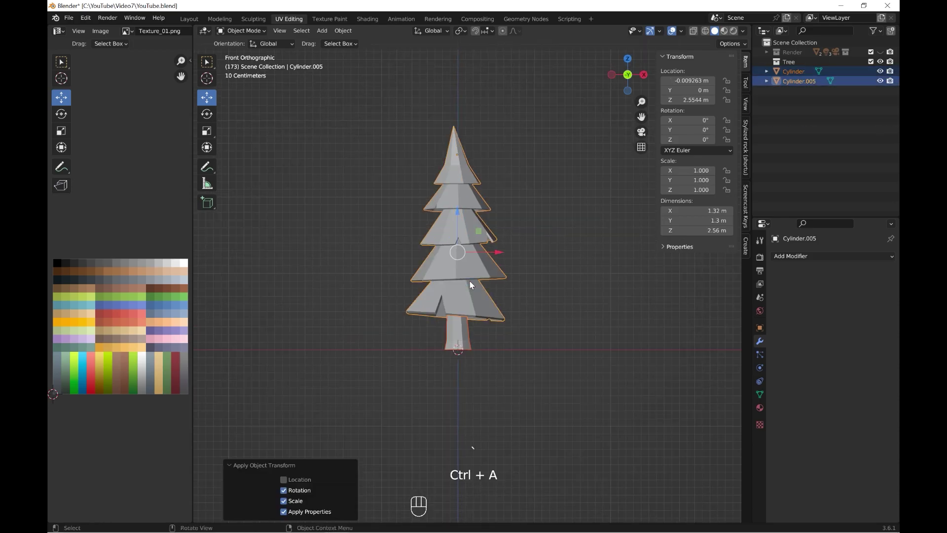
Create the PineTree_01 material with its Base Color from image Texture_01.png
left_click(759, 407)
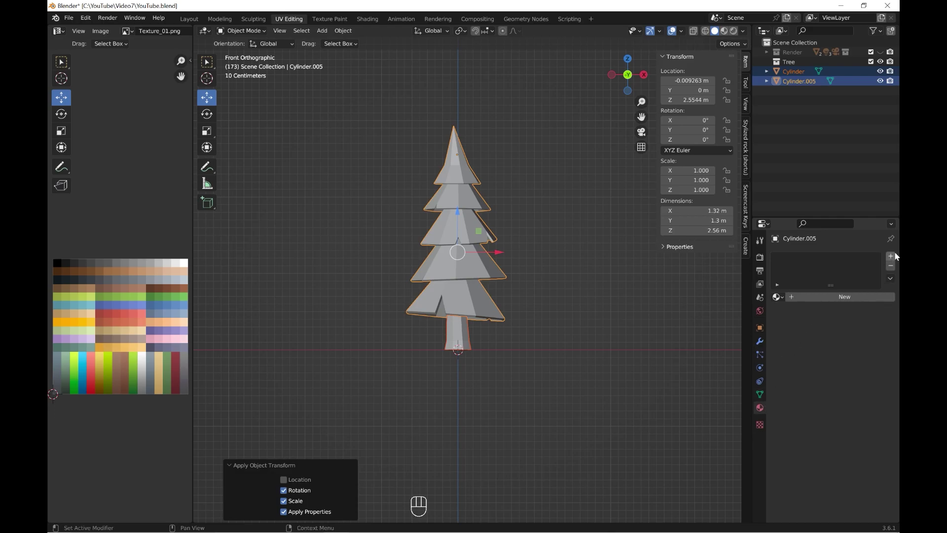
left_click(818, 294)
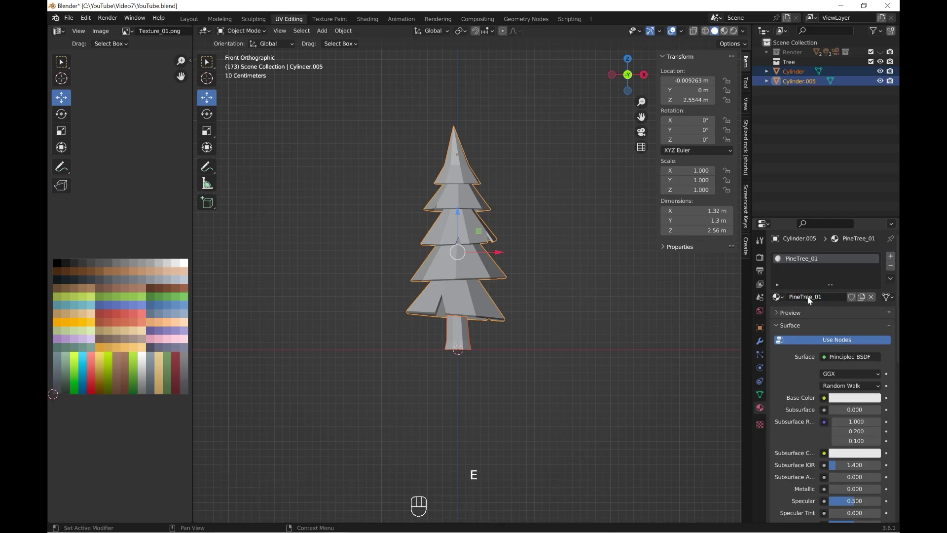
left_click(823, 398)
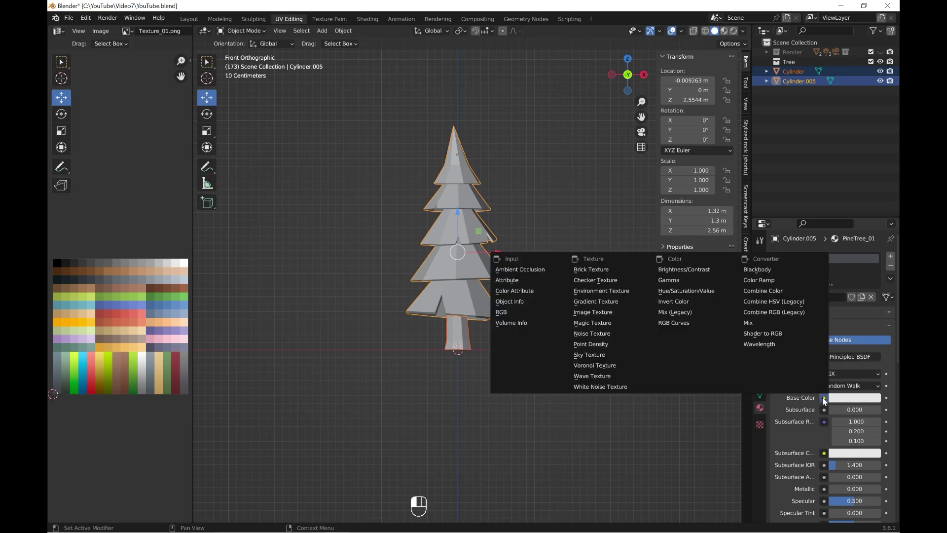
left_click(592, 313)
left_click(863, 409)
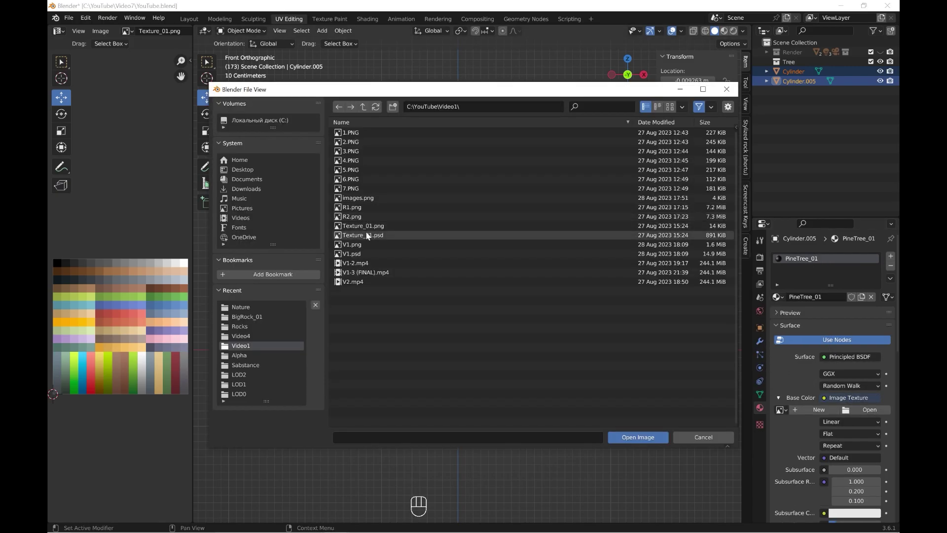
double_click(370, 228)
Assign the PineTree_01 material to the trunk, then reselect the foliage
left_click(467, 347)
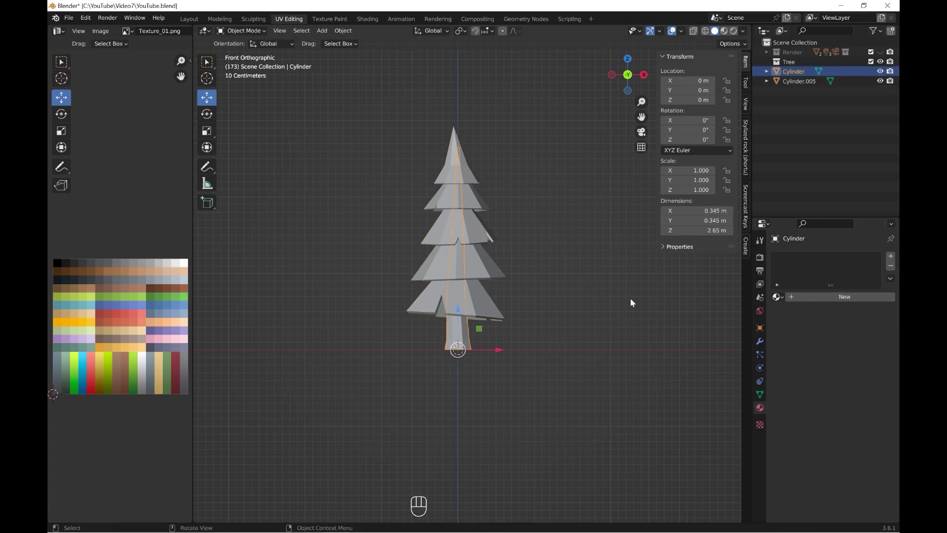
left_click(778, 297)
left_click(703, 348)
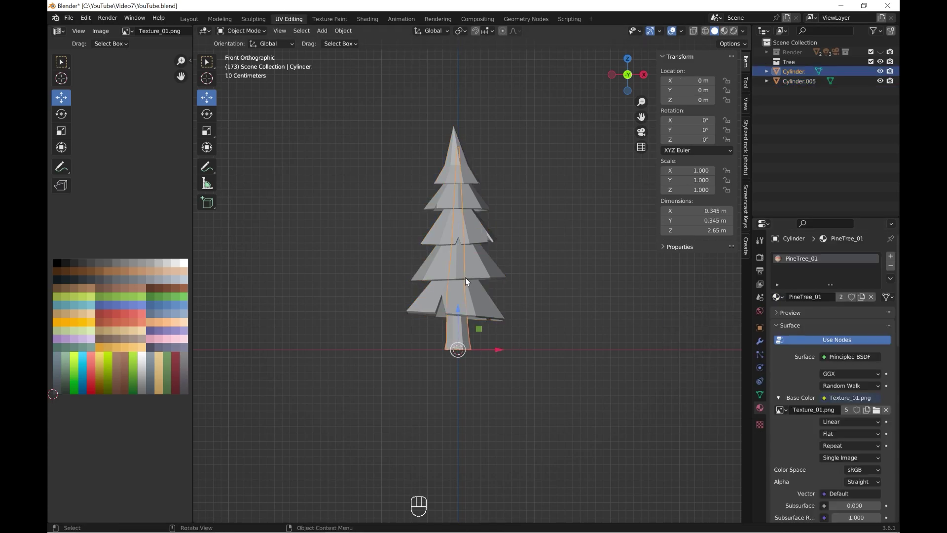
left_click(471, 316)
left_click(245, 31)
In Edit Mode, select all foliage geometry and project its UVs from the front view
left_click(245, 52)
key("a")
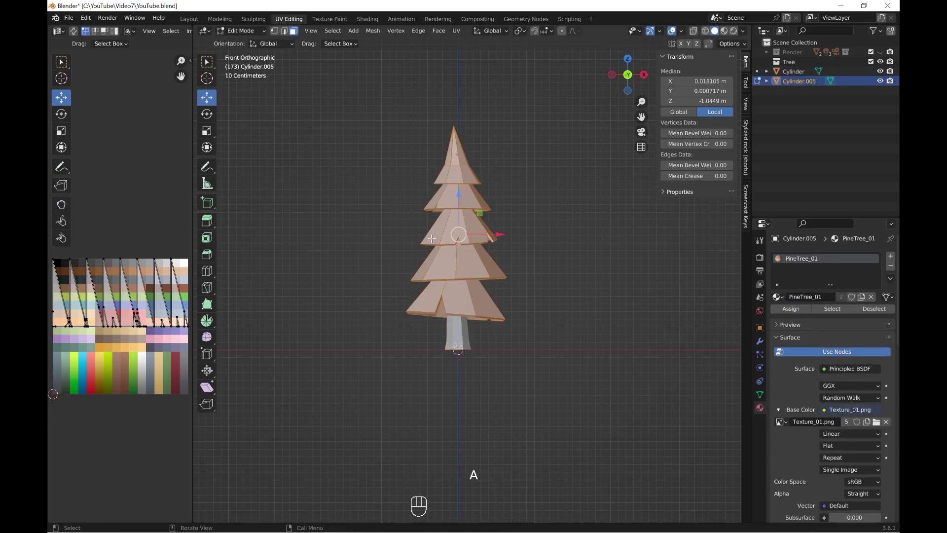
key("u")
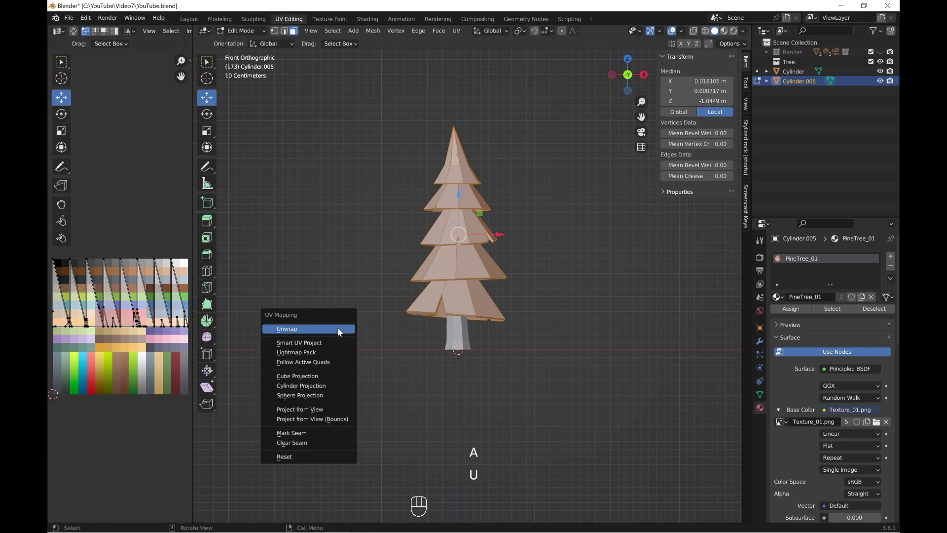
left_click(313, 409)
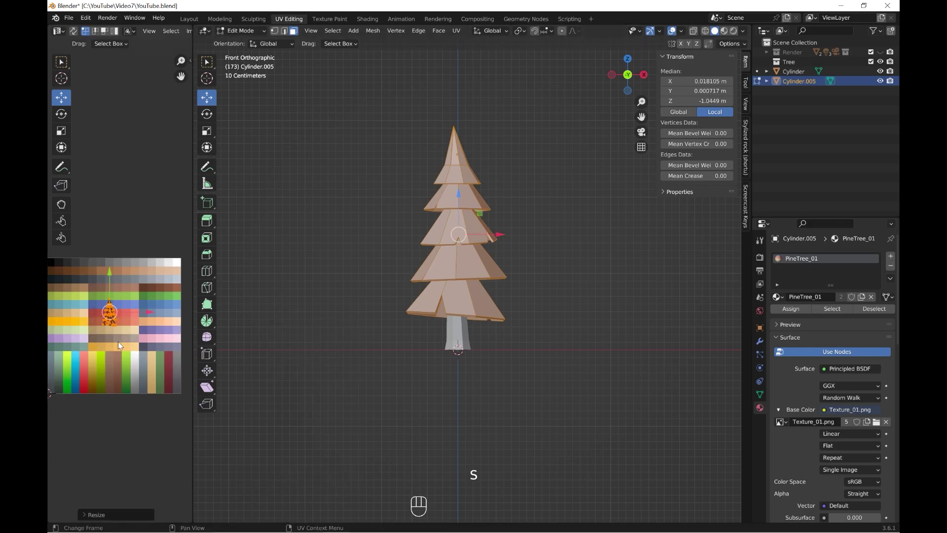
scroll(122, 355, "up", 3)
Move the foliage UV island down onto the green palette strip and switch to Material Preview
left_click(87, 226)
middle_click_drag(185, 325, 151, 309)
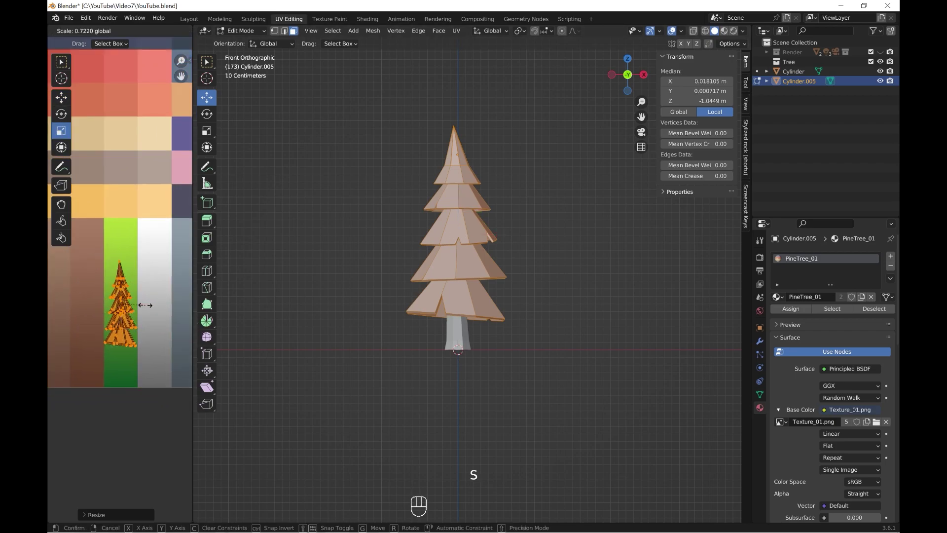
left_click_drag(121, 269, 122, 302)
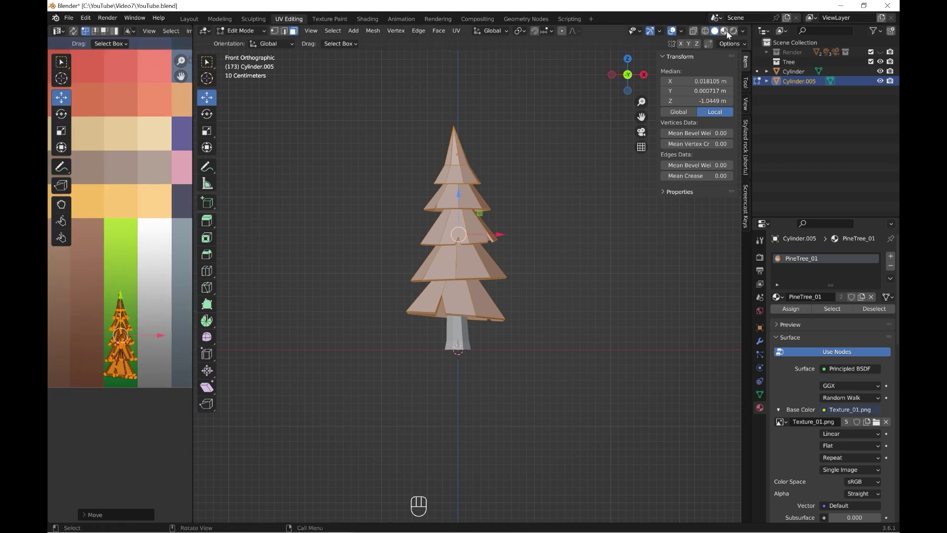
left_click(724, 30)
Scale the foliage UVs vertically to fit within the green strip, then return to Object Mode
left_click(62, 131)
key("s")
key("y")
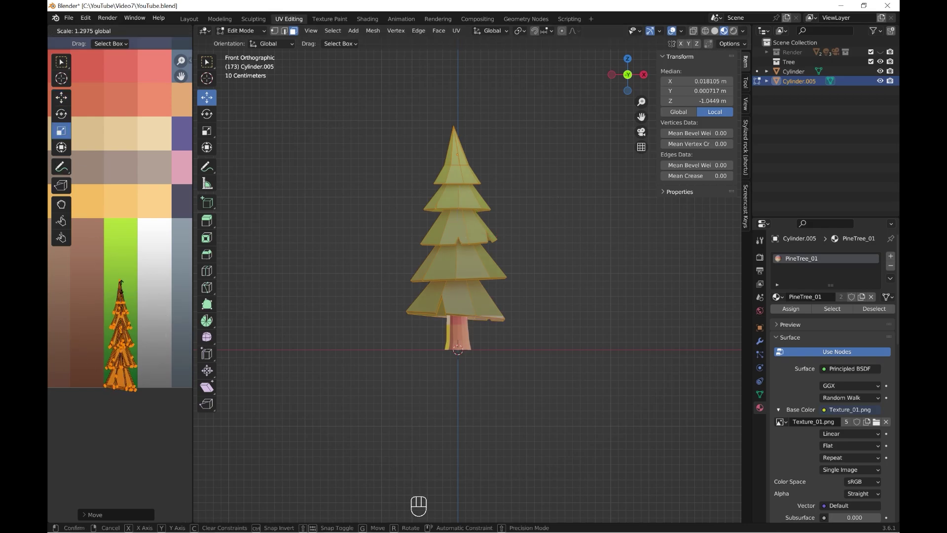
key("s")
left_click(121, 298)
key("Tab")
left_click(347, 336)
middle_click_drag(348, 336, 393, 327)
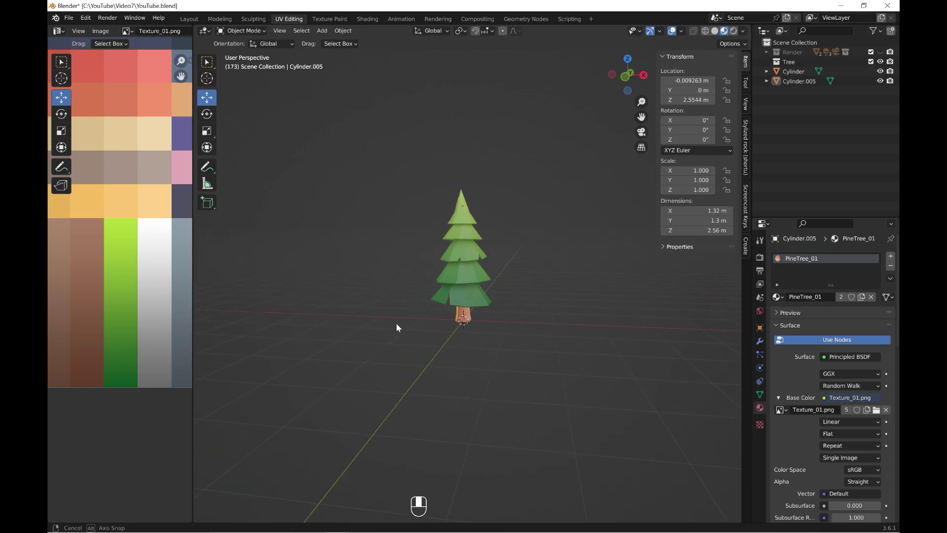
Select the trunk, view from the front, and project all its UVs from view in Edit Mode
scroll(439, 316, "up", 3)
left_click(463, 354)
key("KP_1")
left_click(242, 30)
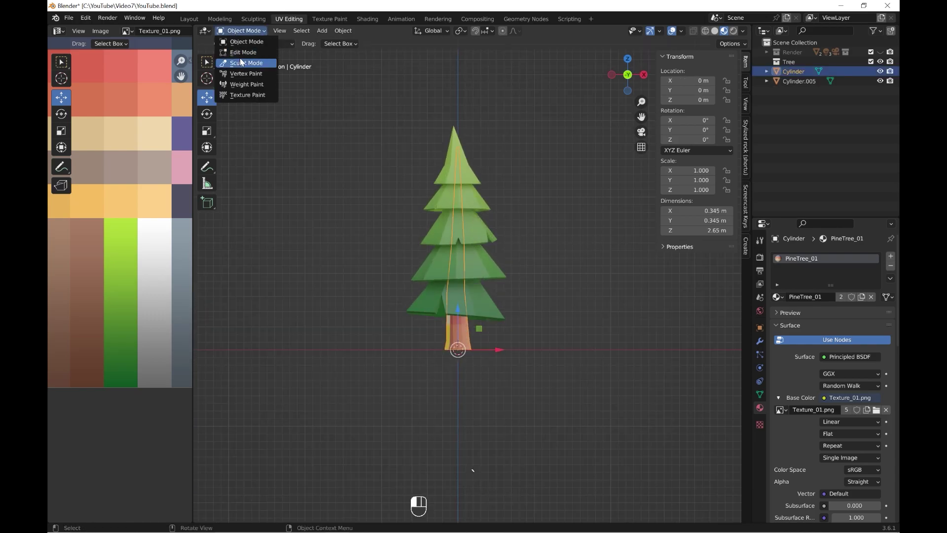
left_click(236, 63)
key("Tab")
key("a")
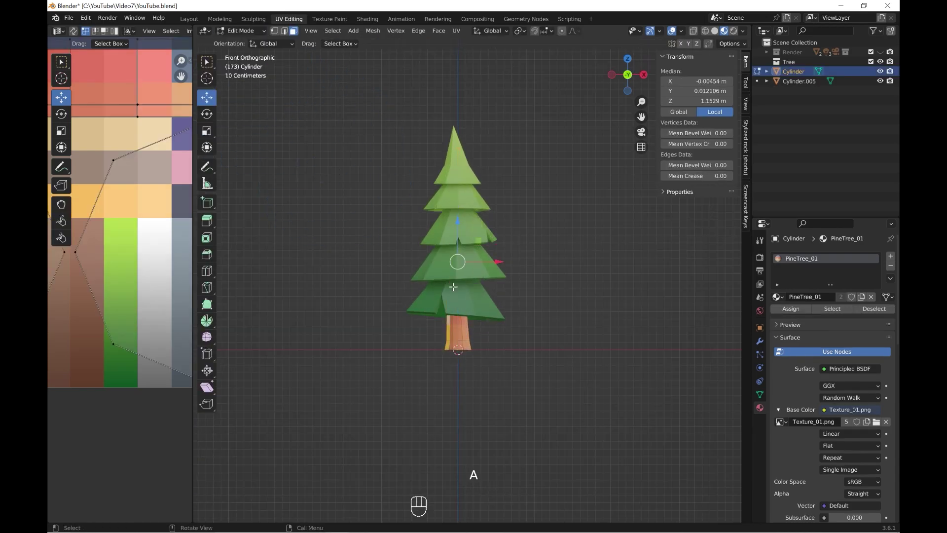
key("u")
left_click(473, 313)
Move and resize the trunk UVs onto a brown area of the palette
key("a")
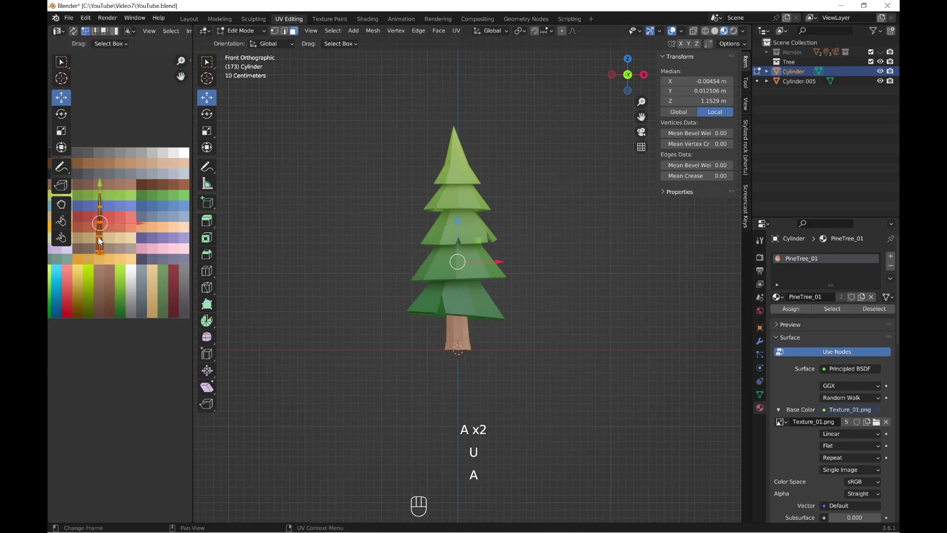
left_click_drag(106, 256, 124, 288)
scroll(123, 288, "up", 2)
left_click_drag(169, 260, 153, 308)
left_click(163, 348)
Back in Object Mode, join foliage and trunk into one object and begin renaming it PineTree_01
left_click(241, 31)
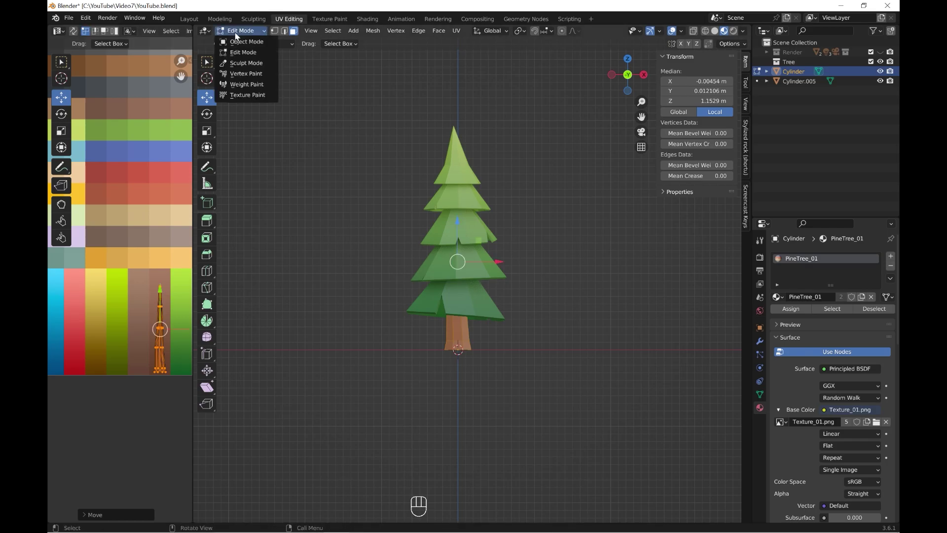
left_click(237, 37)
middle_click_drag(375, 296, 412, 348)
scroll(413, 349, "up", 3)
left_click(470, 375, "shift")
left_click(464, 374, "shift")
right_click(463, 375)
left_click(464, 374)
double_click(794, 71)
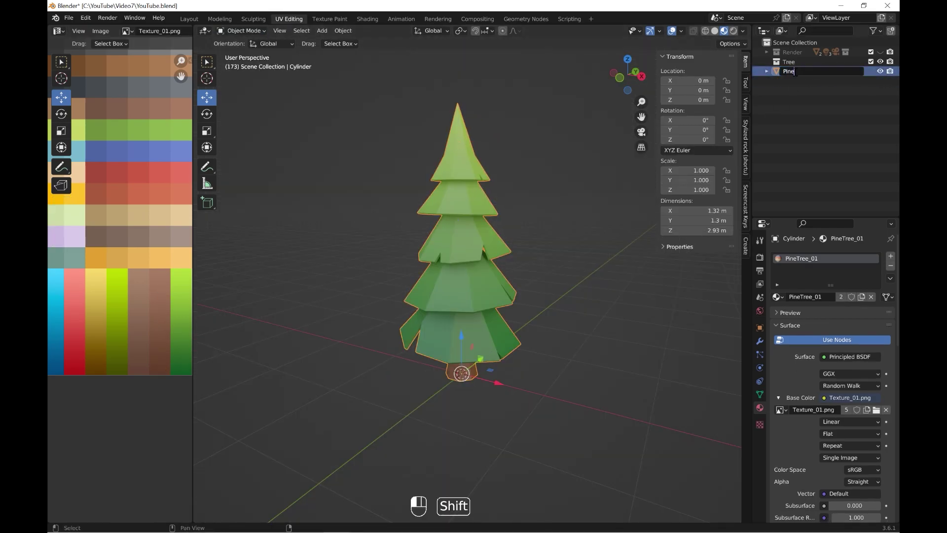